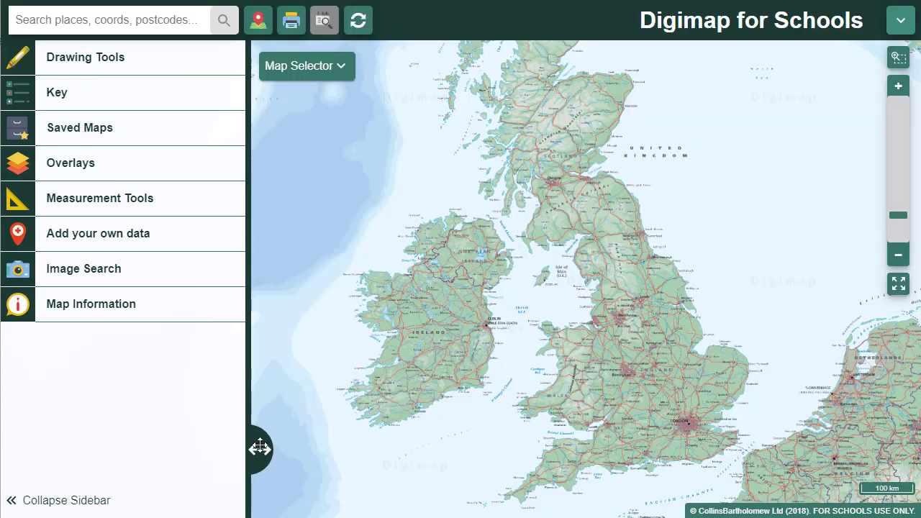
# Narrow the sidebar, collapse it to icons only, then expand it back to full labels.
pyautogui.moveTo(254, 449); pyautogui.dragTo(175, 446)
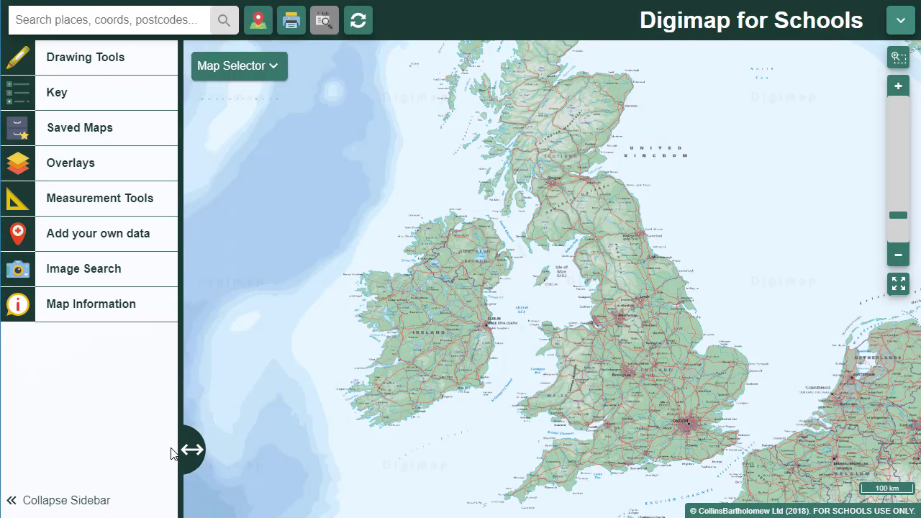
pyautogui.click(108, 501)
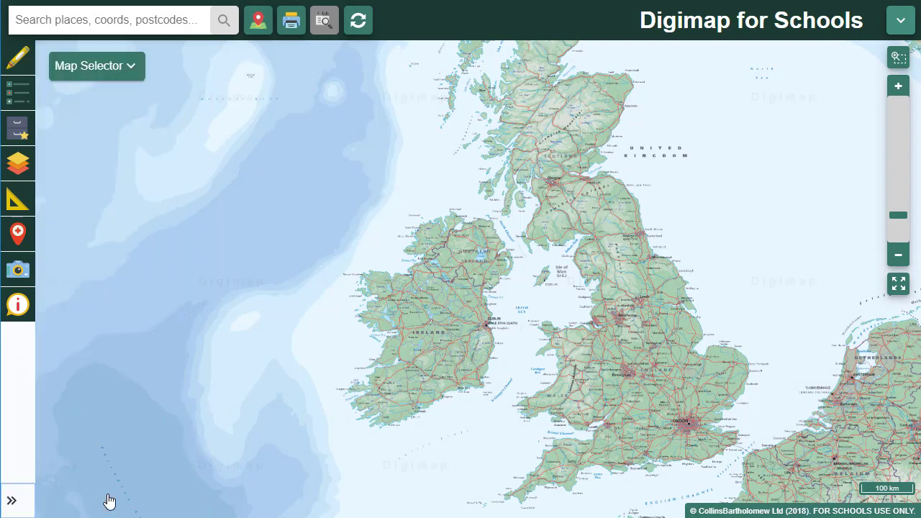
pyautogui.click(10, 504)
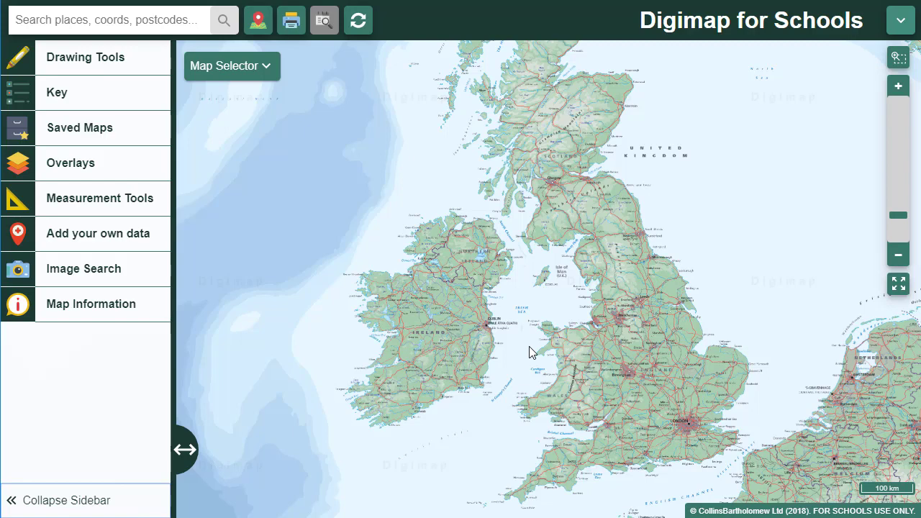
# Show the current map's information and zoom in on the western Pyrenees near Bilbao and Pamplona.
pyautogui.click(154, 307)
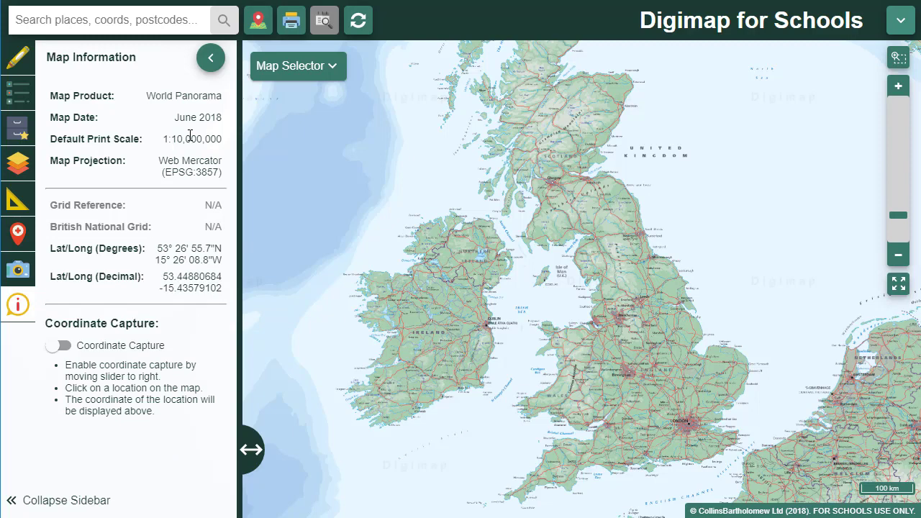
pyautogui.moveTo(693, 437); pyautogui.dragTo(713, 182)
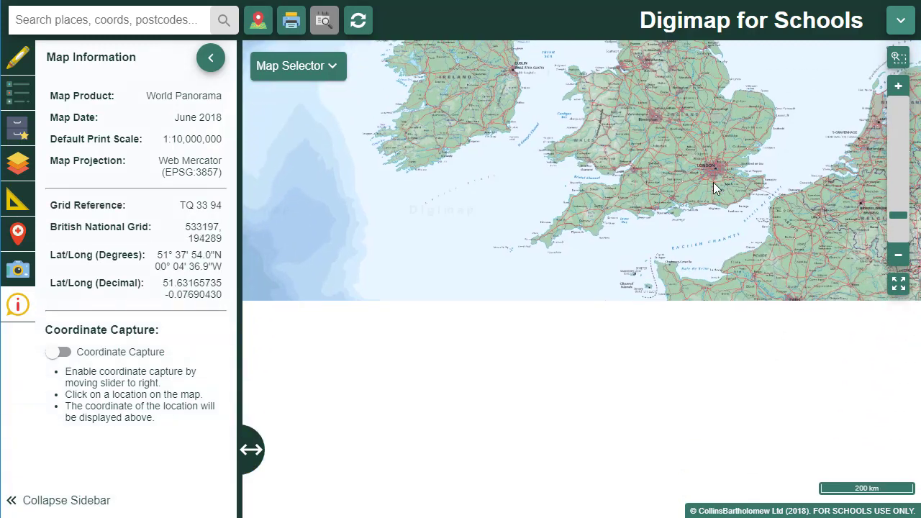
pyautogui.moveTo(682, 414); pyautogui.dragTo(645, 315)
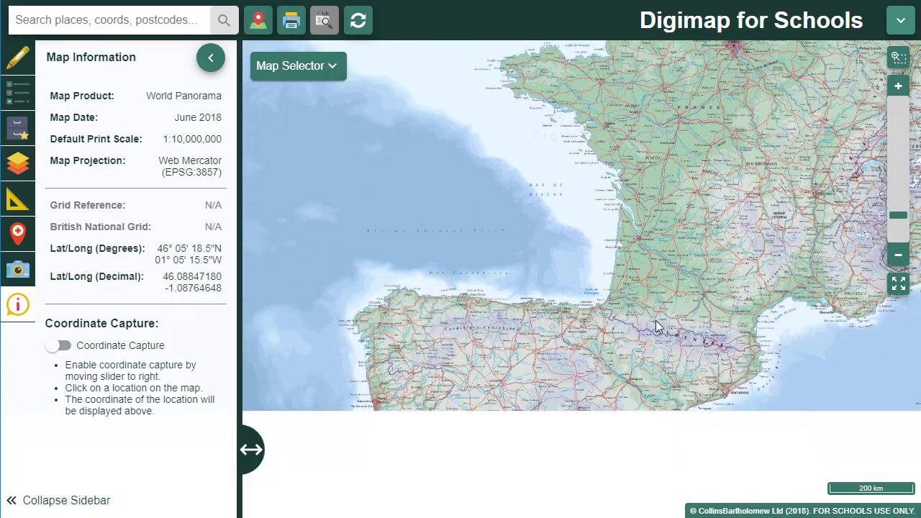
pyautogui.scroll(1, 607, 328)
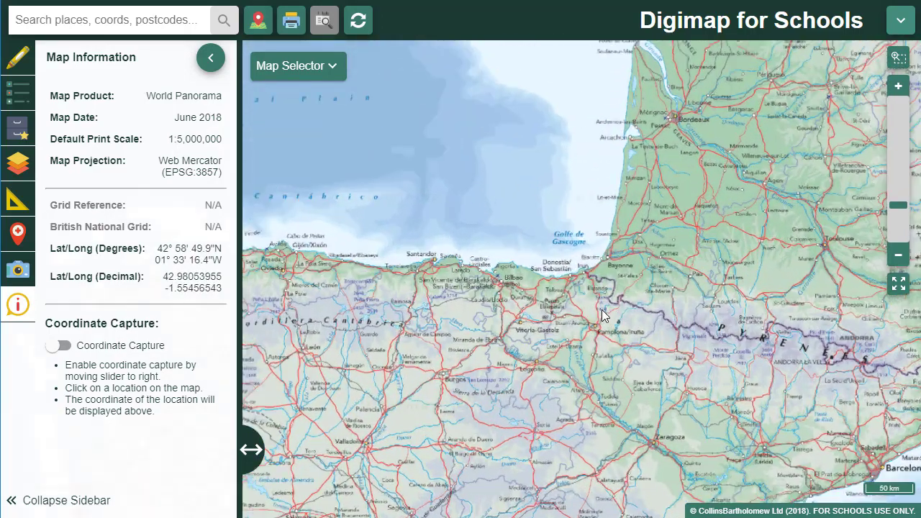
pyautogui.scroll(1, 602, 315)
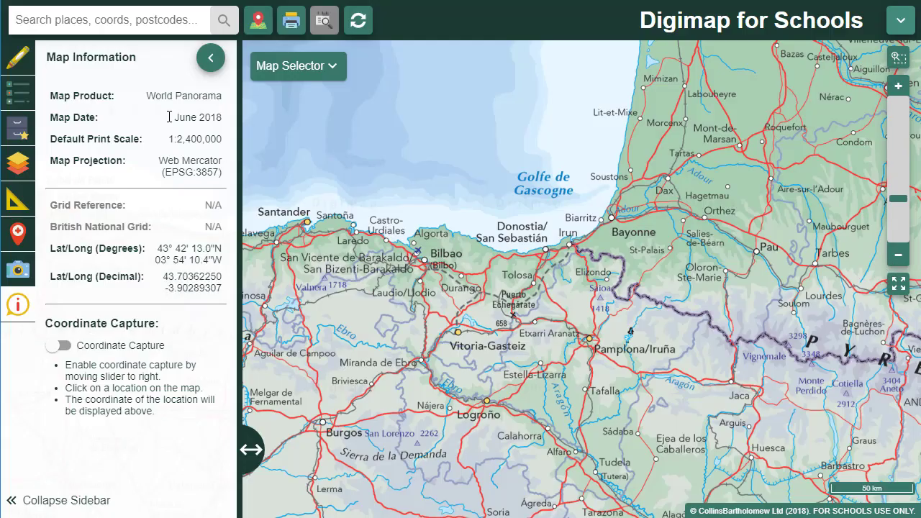
# Open the map key and expand, then collapse, the Boundaries and Transport symbol groups.
pyautogui.click(7, 103)
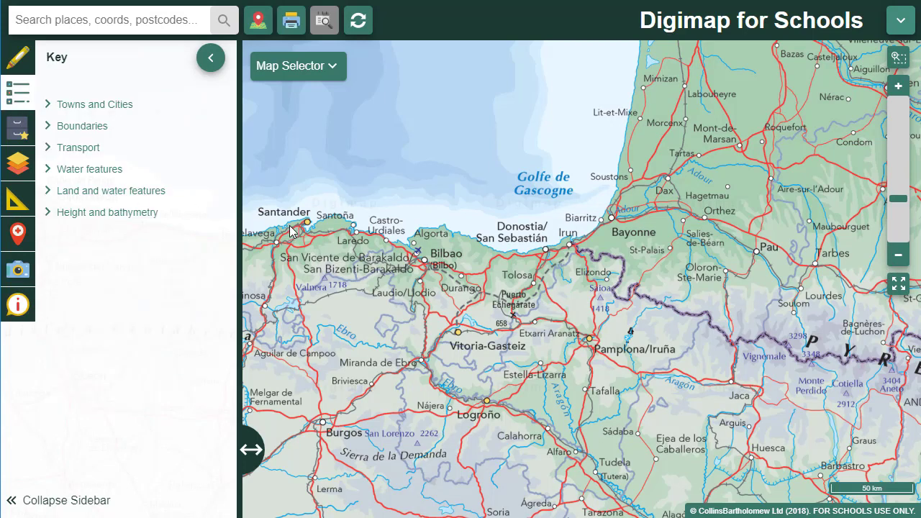
pyautogui.click(97, 129)
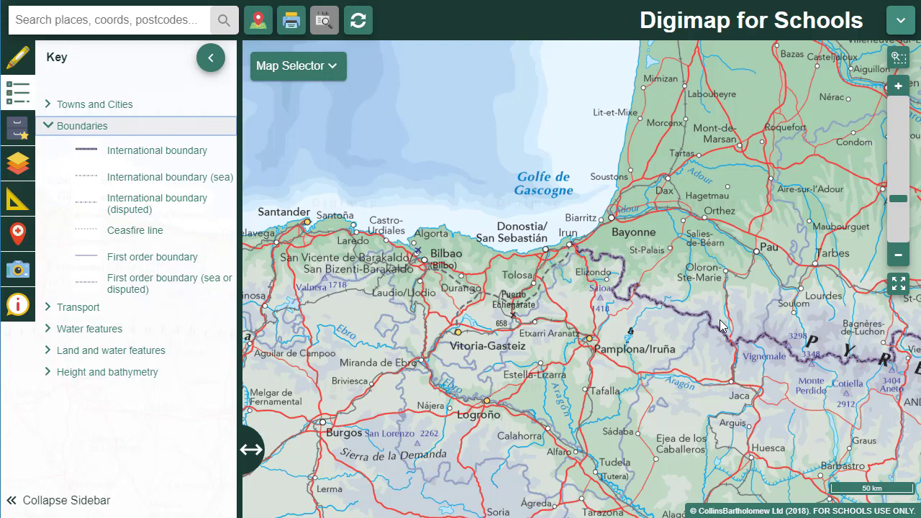
pyautogui.click(82, 126)
pyautogui.click(69, 151)
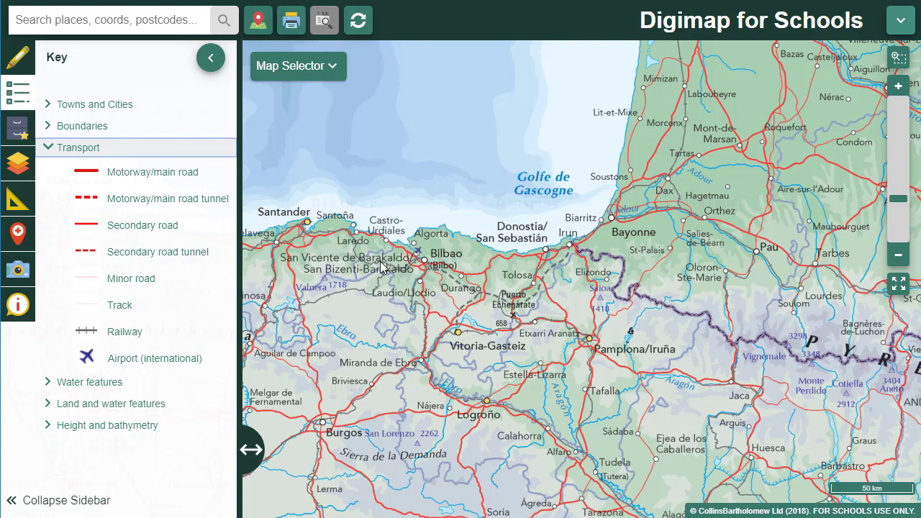
pyautogui.moveTo(403, 266); pyautogui.dragTo(198, 163)
pyautogui.click(48, 149)
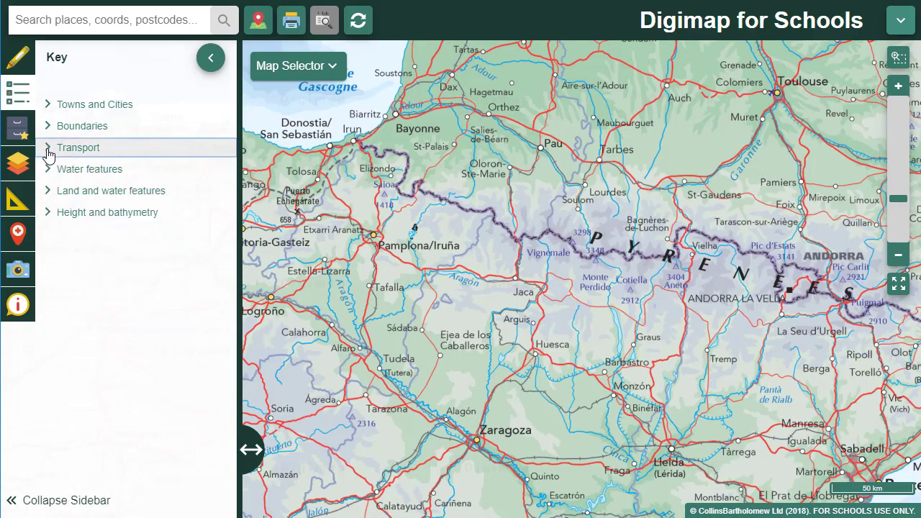
# Expand the Height and bathymetry legend, pan east toward Barcelona and Perpignan, and zoom out.
pyautogui.click(49, 213)
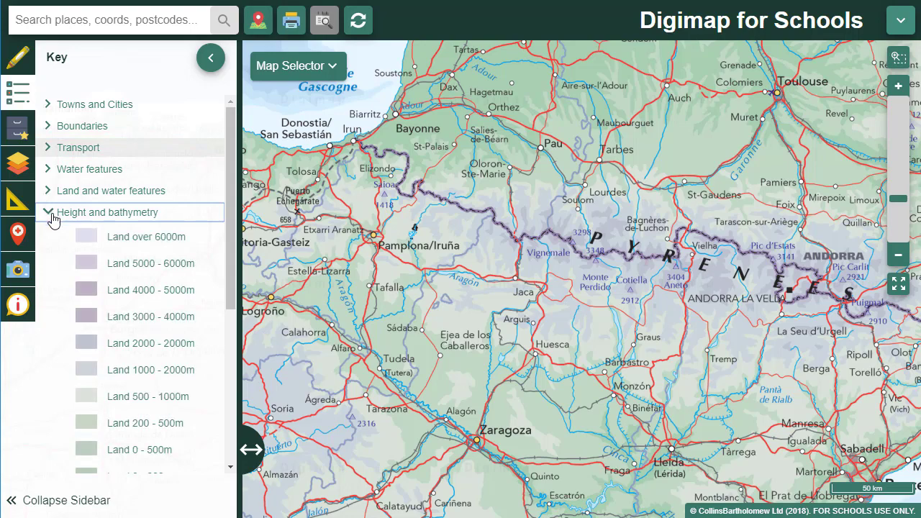
pyautogui.moveTo(743, 290); pyautogui.dragTo(690, 293)
pyautogui.moveTo(841, 292); pyautogui.dragTo(733, 281)
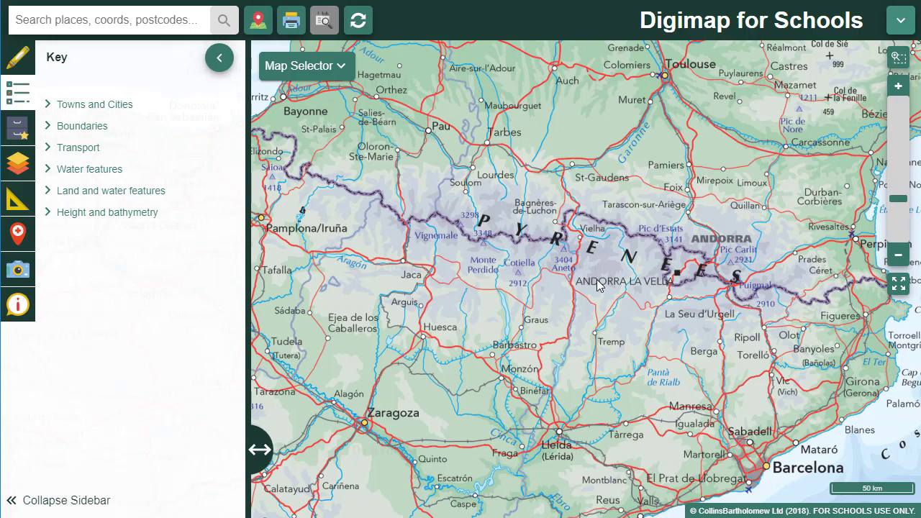
pyautogui.scroll(-1, 598, 284)
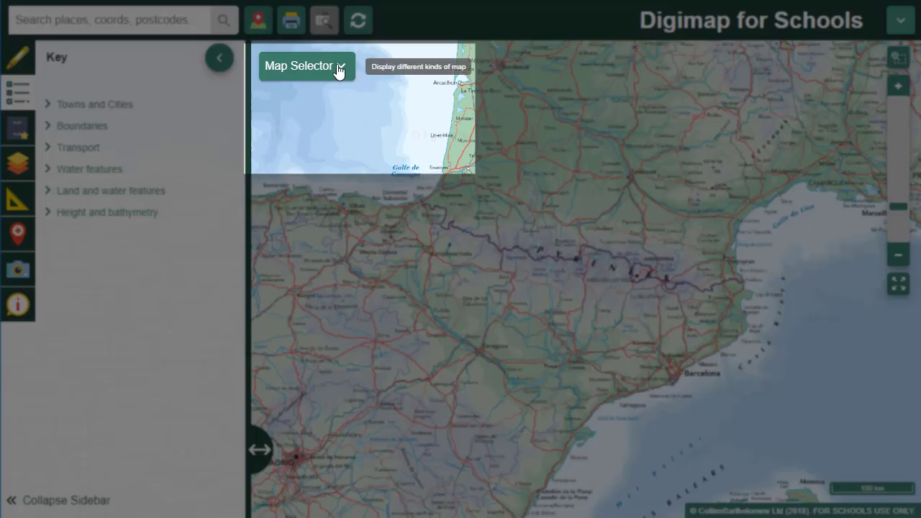
# Switch the base map to World Boundaries and show the five-option Overlays list.
pyautogui.click(338, 66)
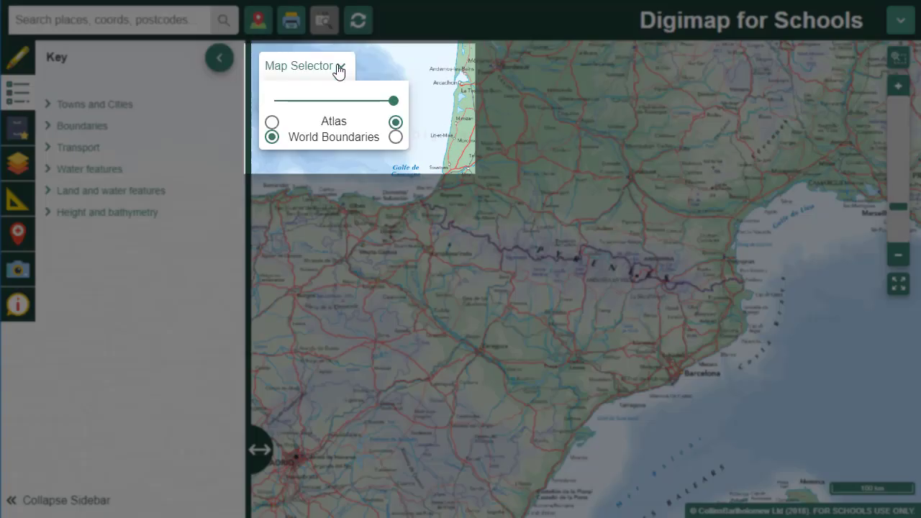
pyautogui.click(397, 138)
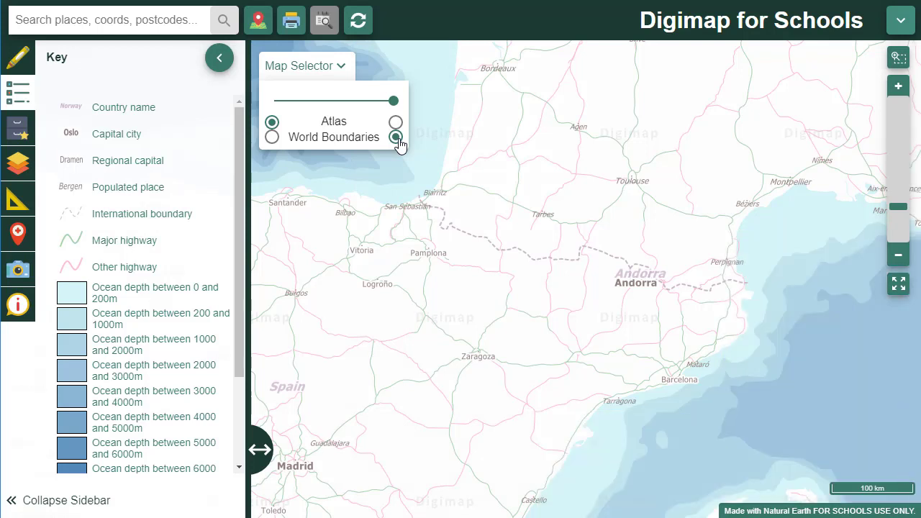
pyautogui.click(15, 171)
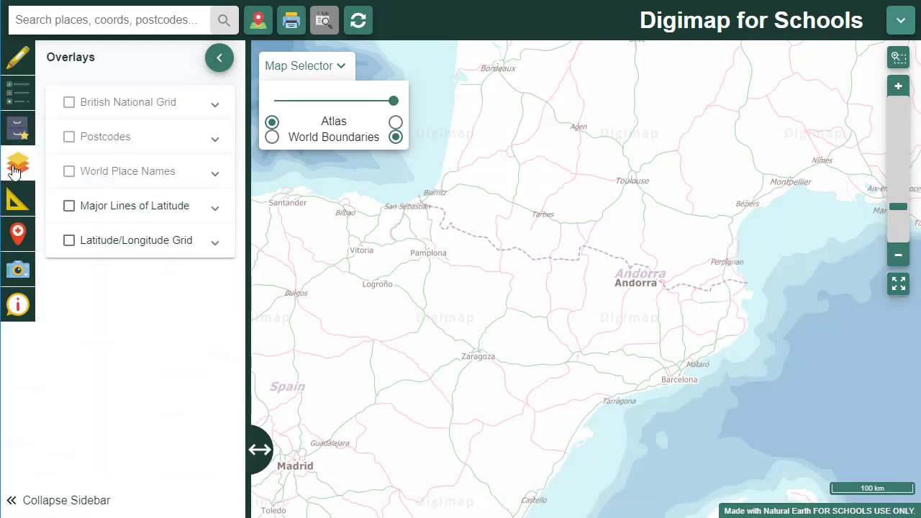
# Turn on the latitude/longitude grid, view North Africa, and toggle Major Lines of Latitude on and off.
pyautogui.click(69, 242)
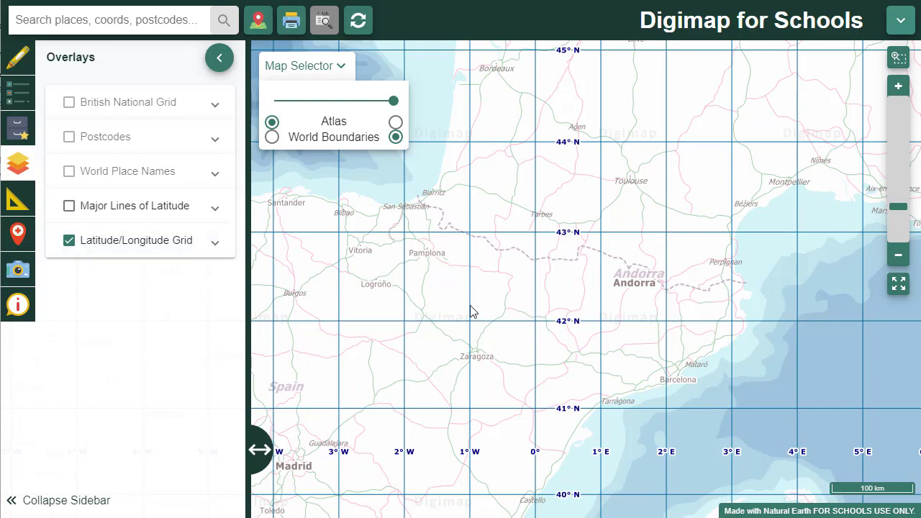
pyautogui.scroll(-3, 473, 316)
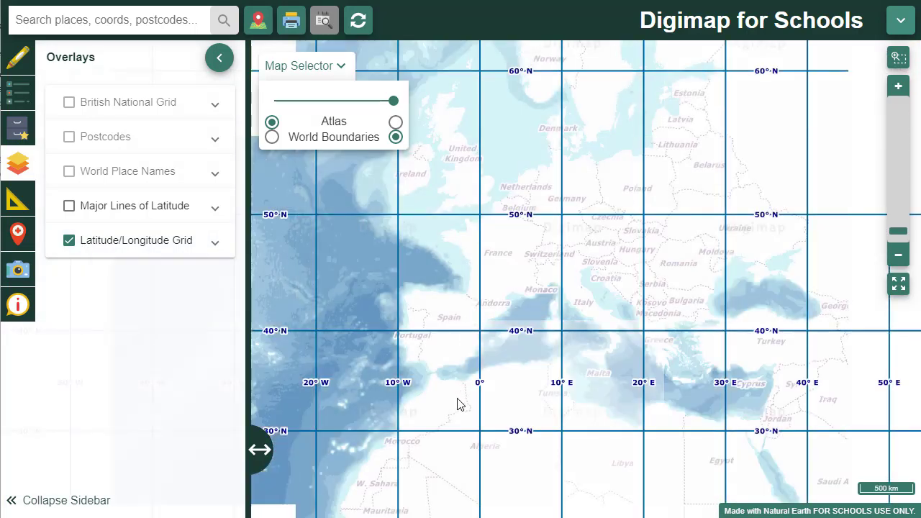
pyautogui.moveTo(459, 405); pyautogui.dragTo(573, 236)
pyautogui.click(72, 207)
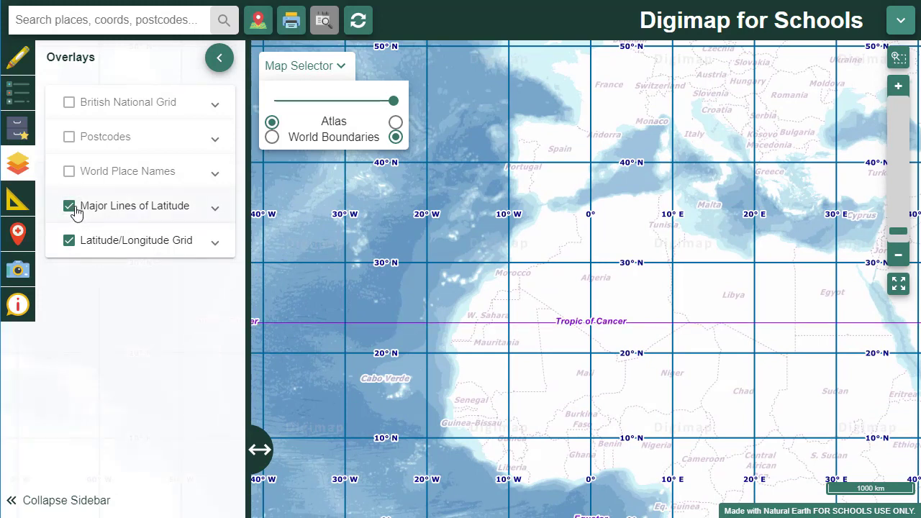
pyautogui.click(69, 209)
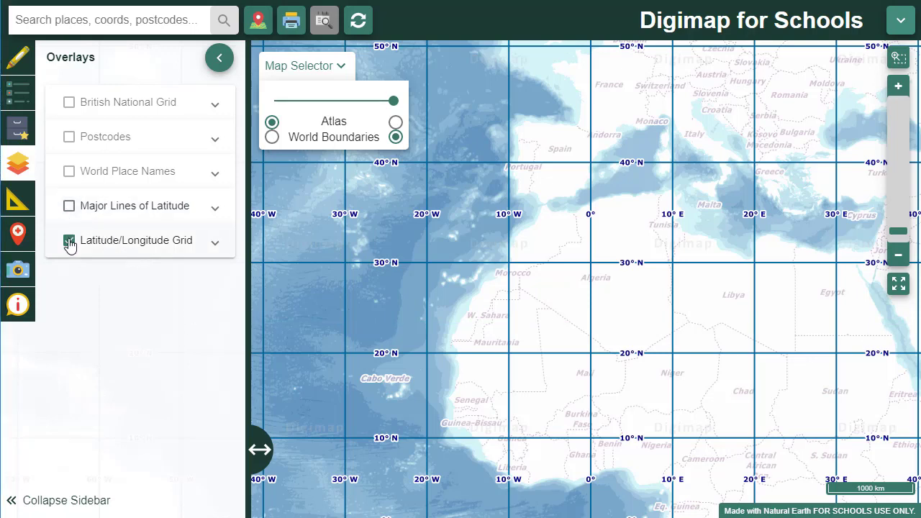
# Turn off the latitude/longitude grid and zoom in on Egypt and the Nile.
pyautogui.click(70, 243)
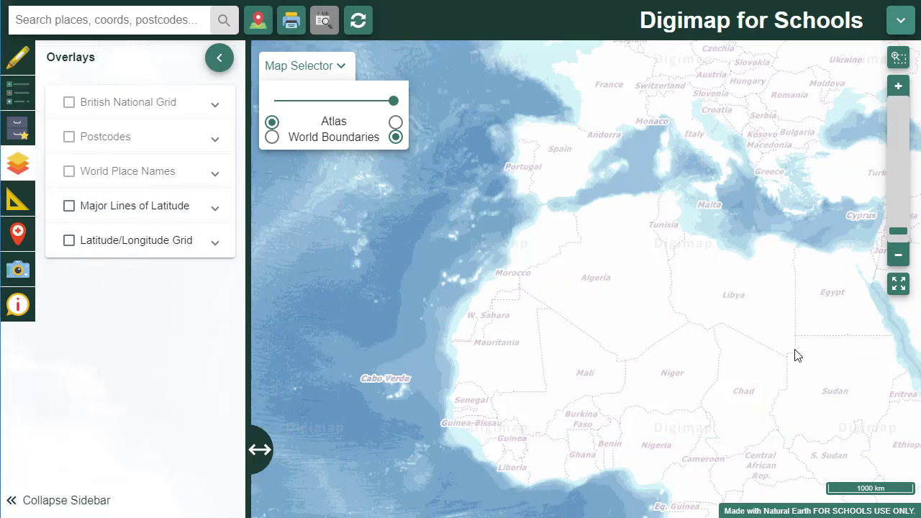
pyautogui.moveTo(796, 354); pyautogui.dragTo(568, 362)
pyautogui.scroll(3, 632, 307)
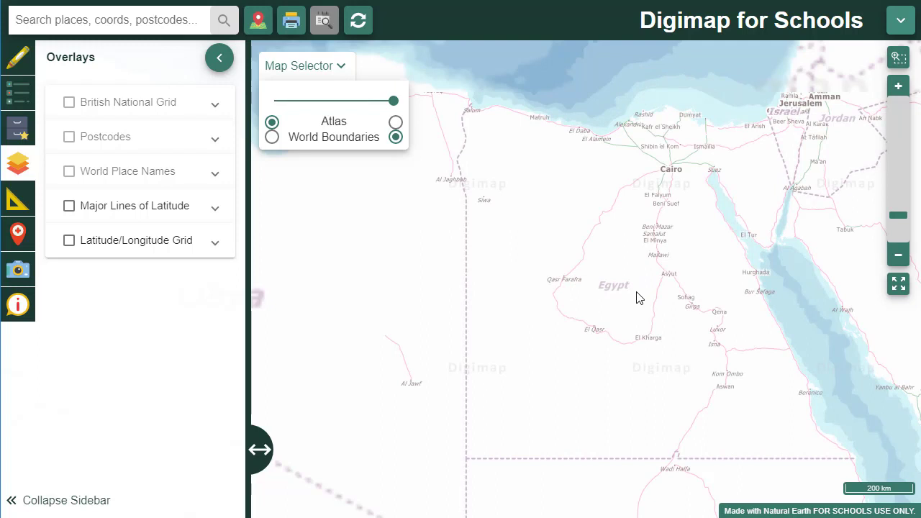
# Centre on Cairo with World Place Names turned on, then reset to the UK starting view.
pyautogui.scroll(3, 673, 206)
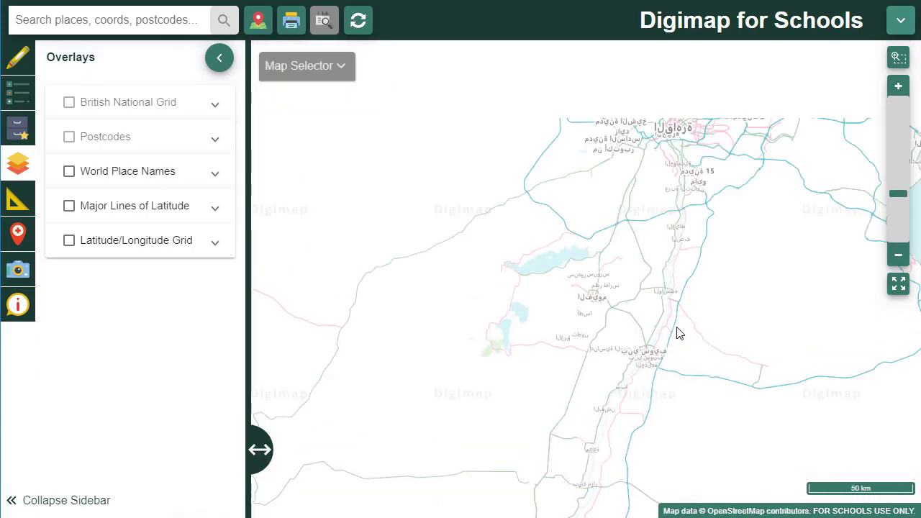
pyautogui.moveTo(693, 216); pyautogui.dragTo(691, 329)
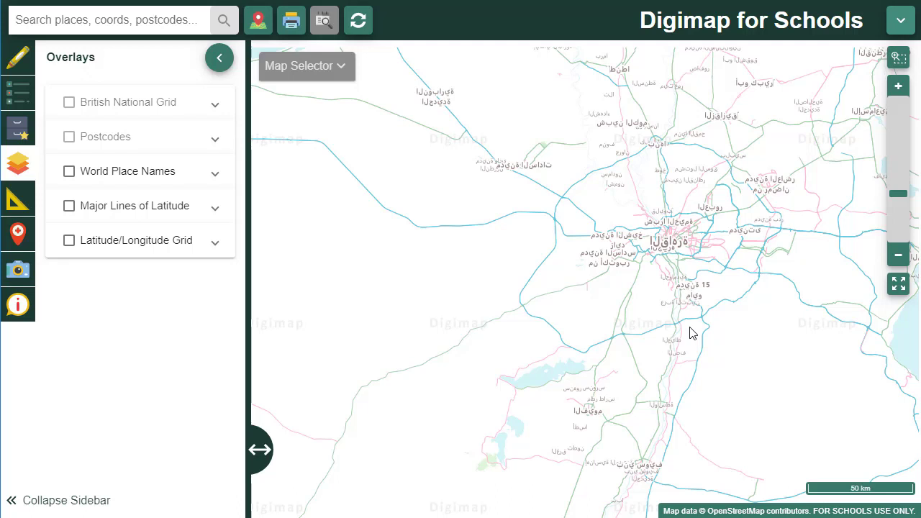
pyautogui.click(69, 173)
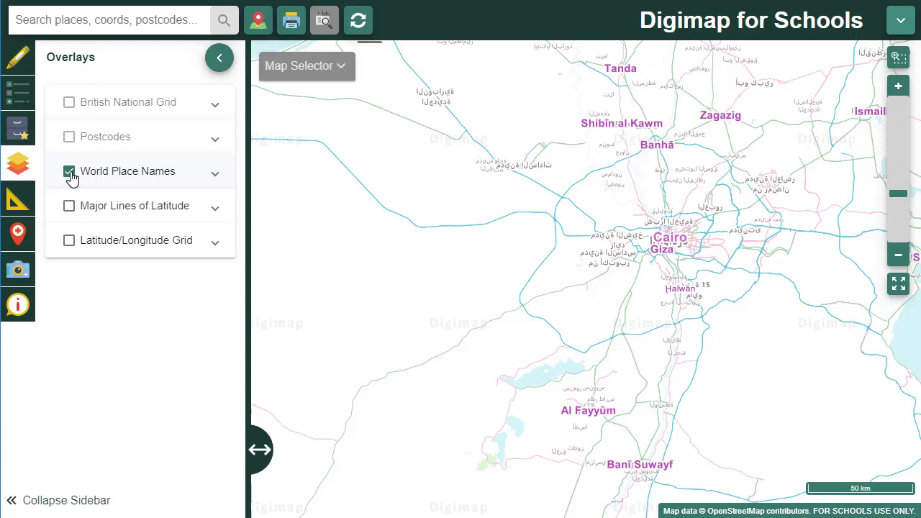
pyautogui.click(360, 22)
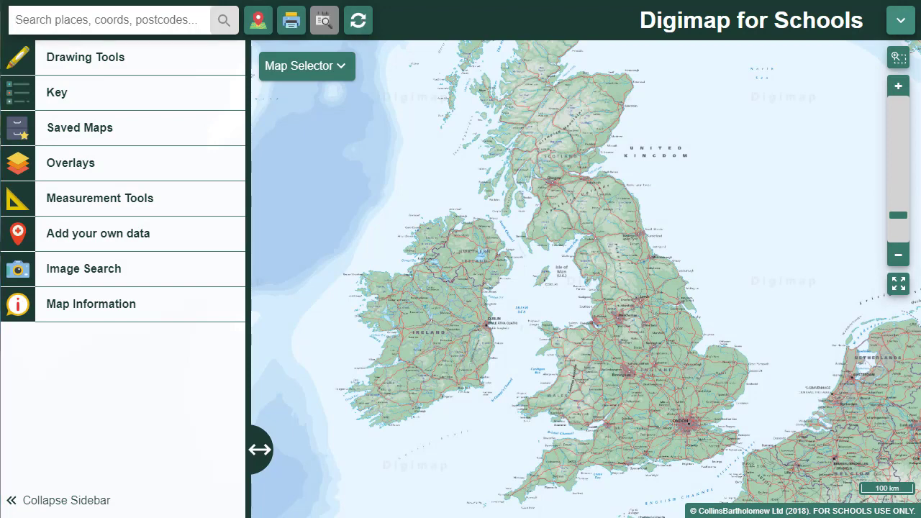
# Search 'anchorage', go to Anchorage, AK, USA from the world places, and show its map information.
pyautogui.click(112, 11)
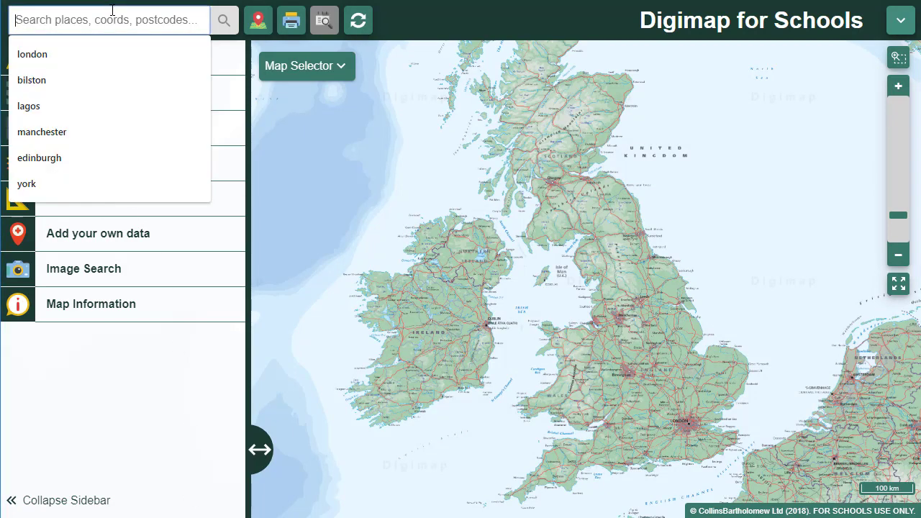
pyautogui.write('anchorage')
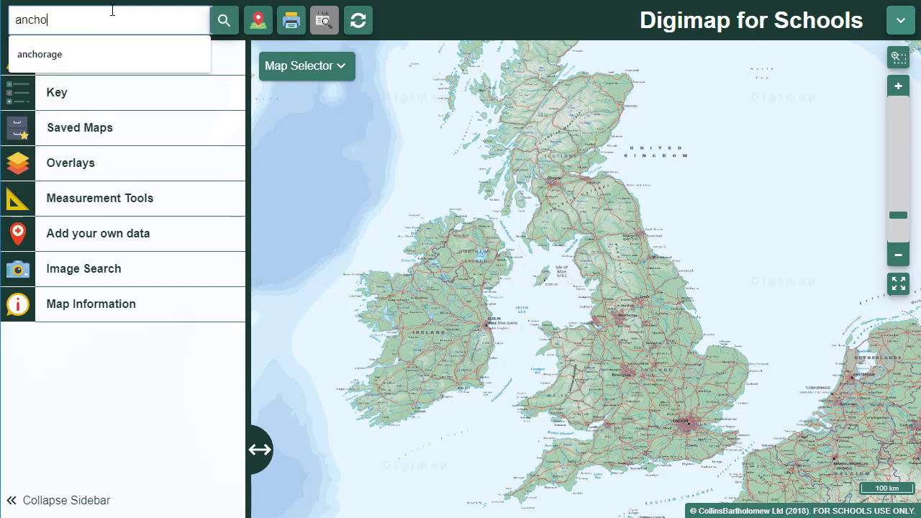
pyautogui.click(223, 21)
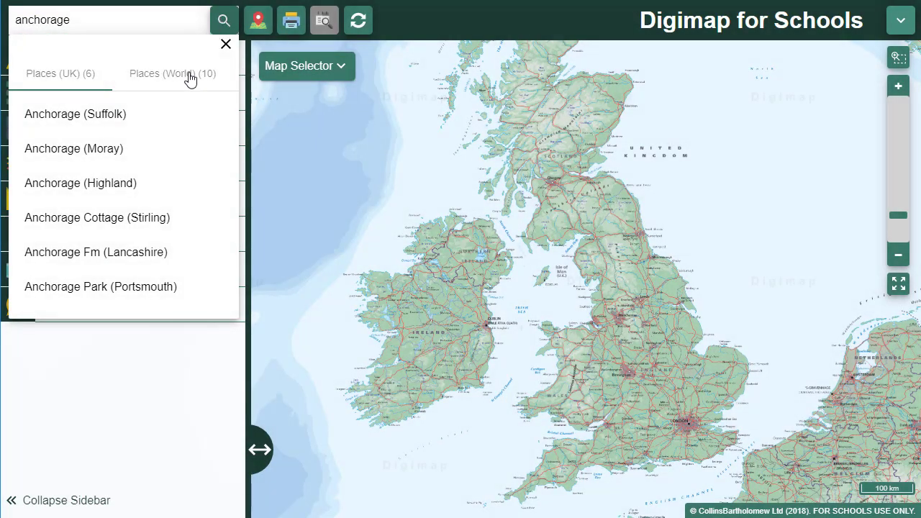
pyautogui.click(188, 75)
pyautogui.click(149, 115)
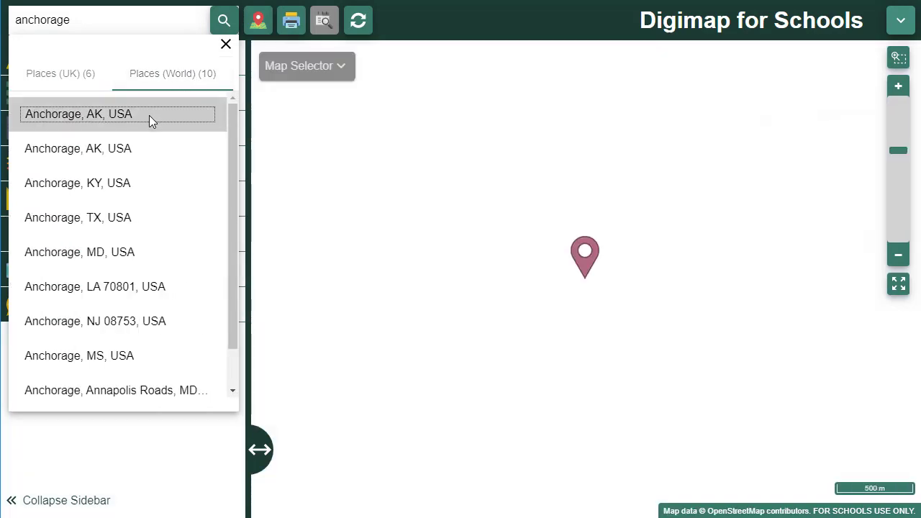
pyautogui.click(226, 44)
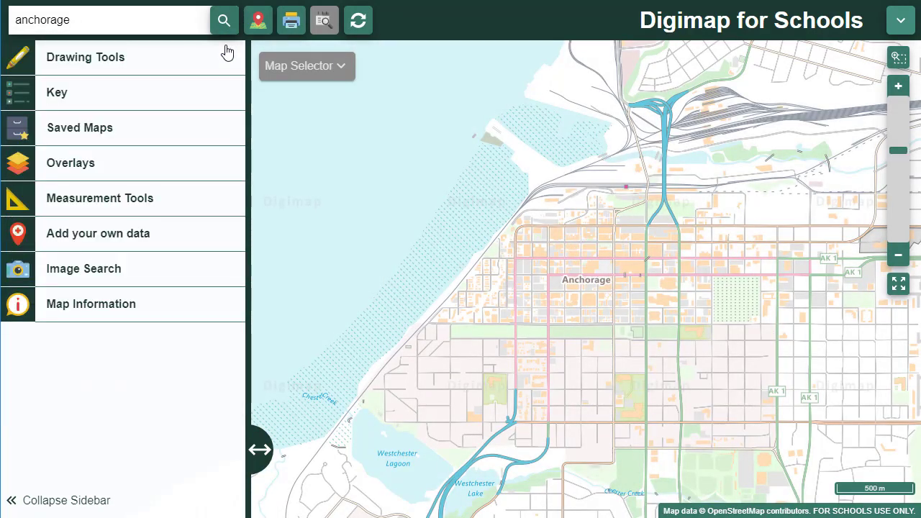
pyautogui.click(202, 319)
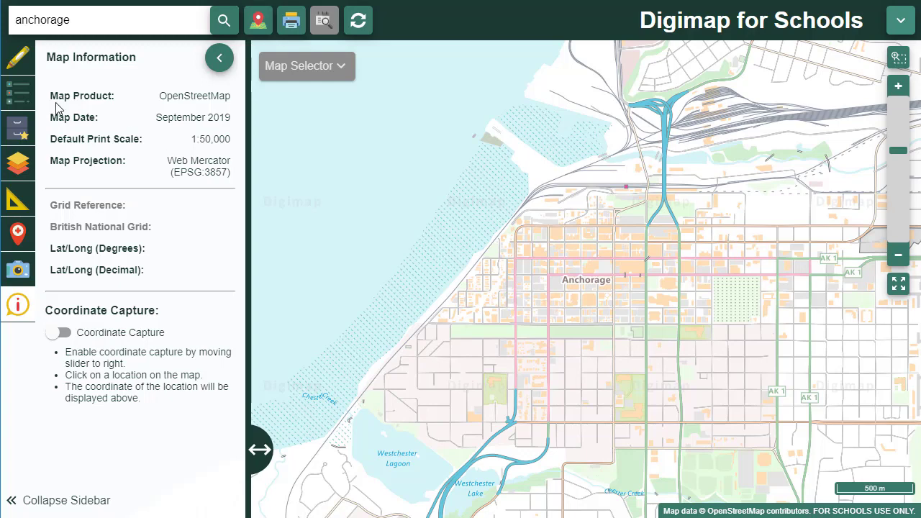
# Expand the residential and leisure landuse entries in the map key and zoom in.
pyautogui.click(31, 104)
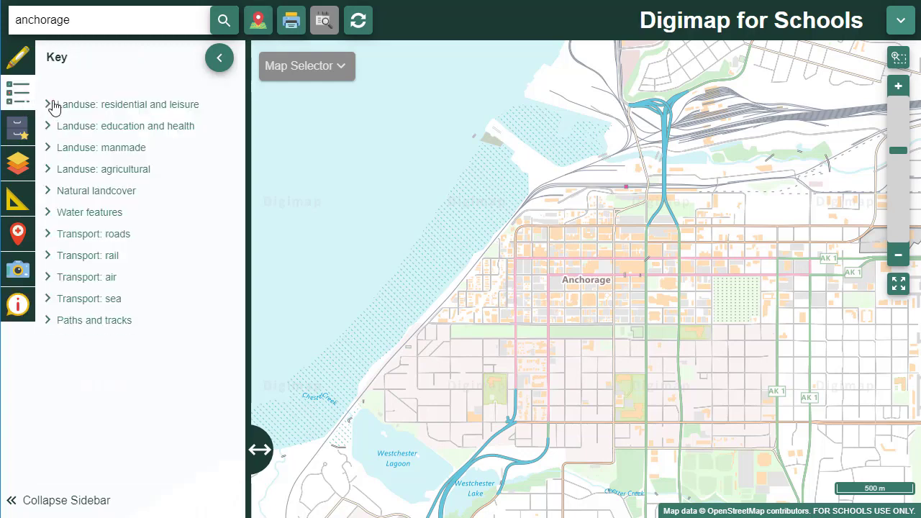
pyautogui.click(49, 105)
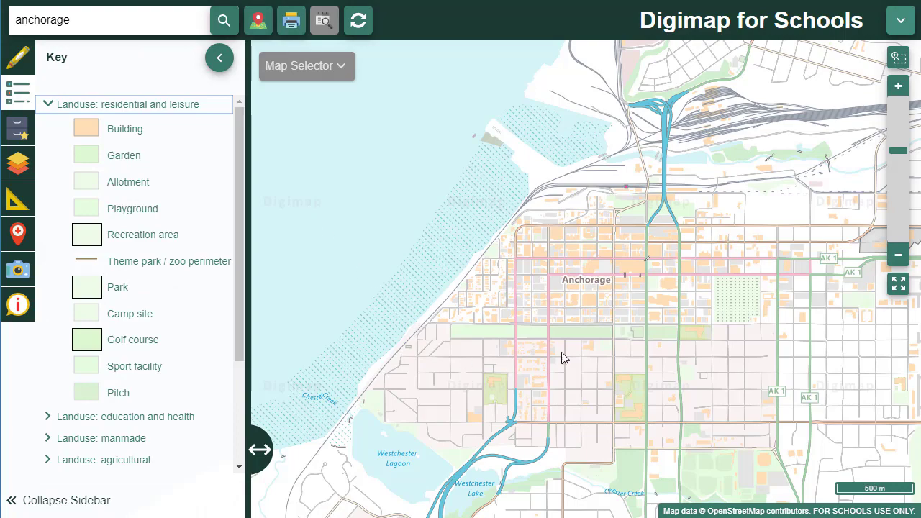
pyautogui.scroll(2, 645, 225)
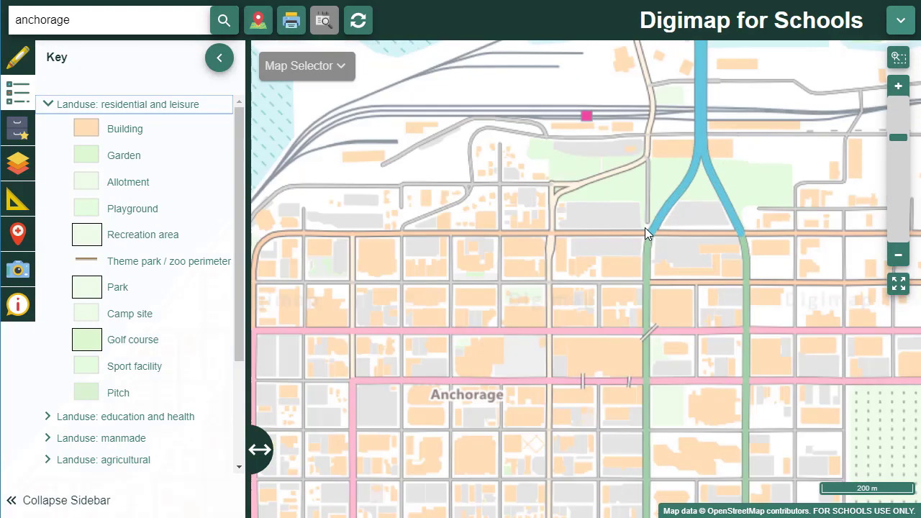
pyautogui.scroll(1, 535, 264)
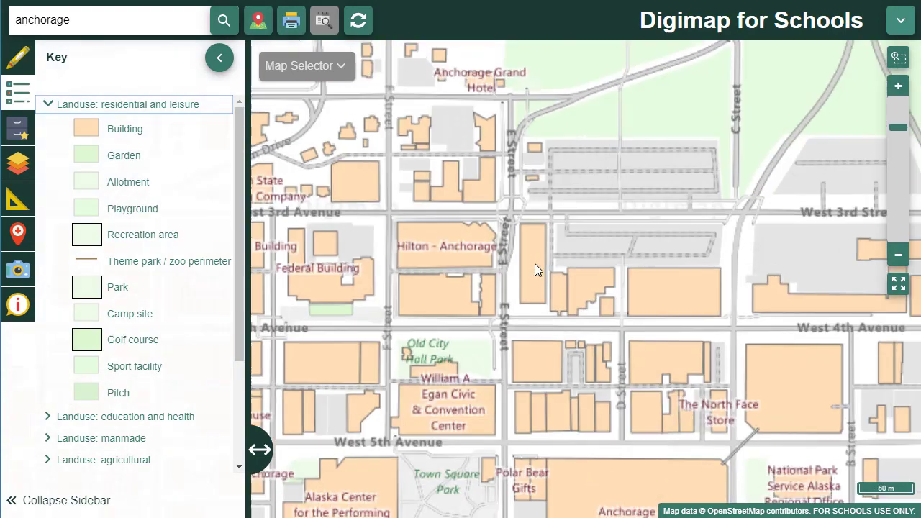
# Pan across central Paris past Place de l'Hôtel de Ville down to the Seine.
pyautogui.moveTo(550, 166); pyautogui.dragTo(588, 254)
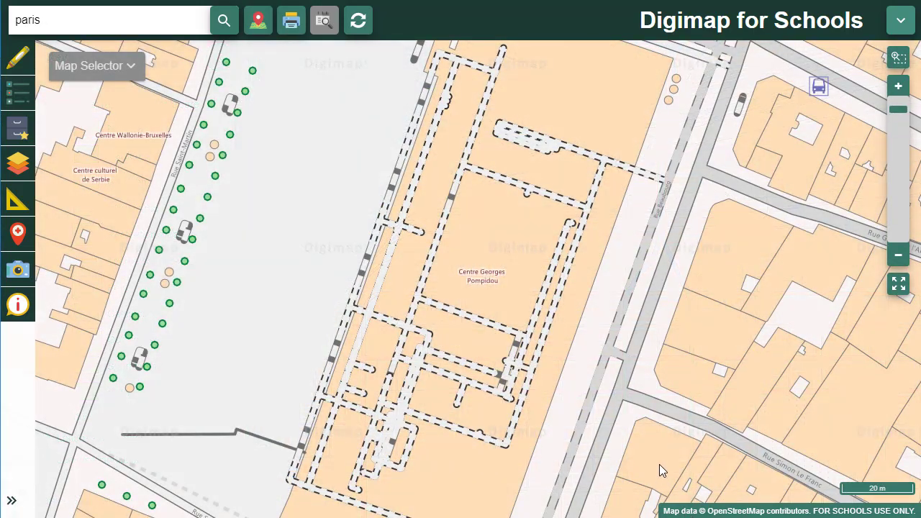
pyautogui.moveTo(660, 464); pyautogui.dragTo(699, 230)
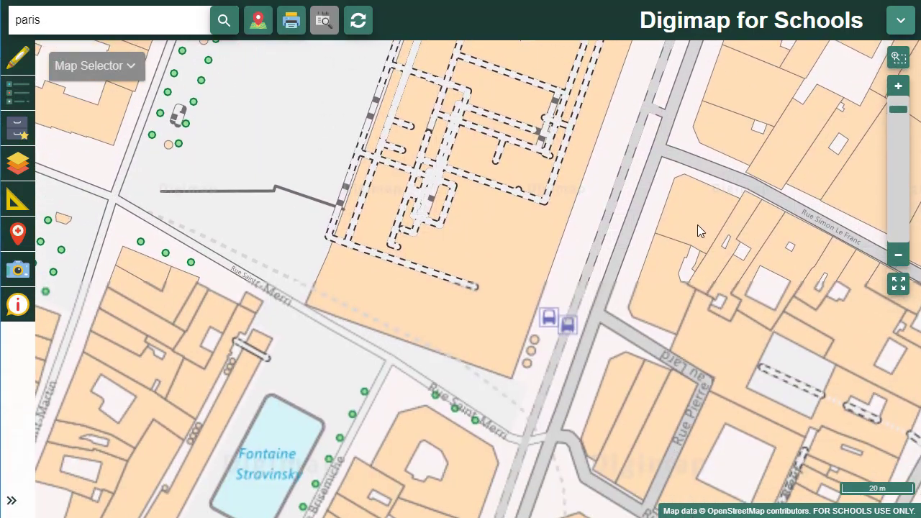
pyautogui.moveTo(635, 473); pyautogui.dragTo(670, 238)
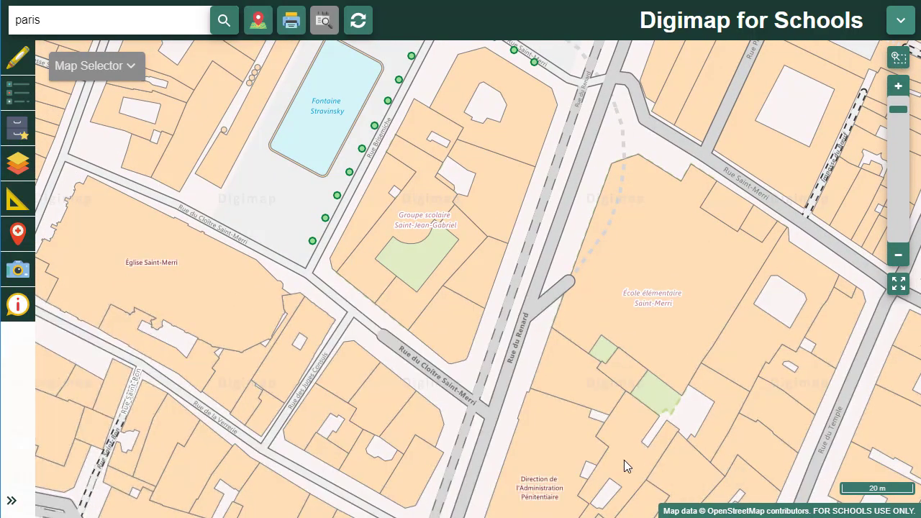
pyautogui.moveTo(624, 459); pyautogui.dragTo(654, 238)
pyautogui.moveTo(545, 484); pyautogui.dragTo(497, 230)
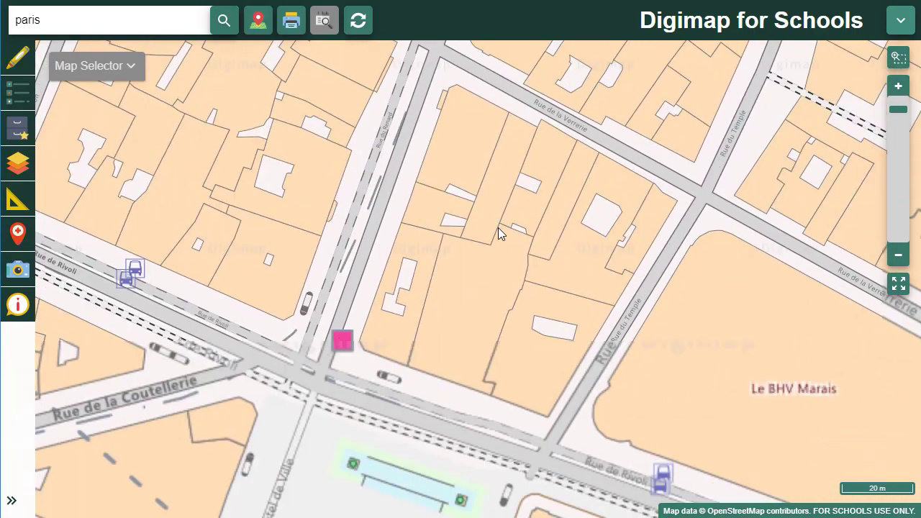
pyautogui.moveTo(400, 466); pyautogui.dragTo(440, 147)
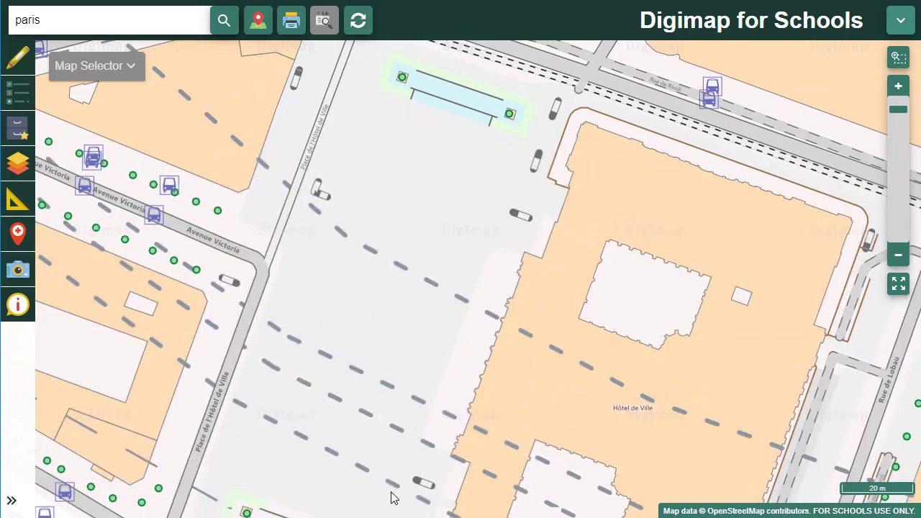
pyautogui.moveTo(391, 493); pyautogui.dragTo(452, 281)
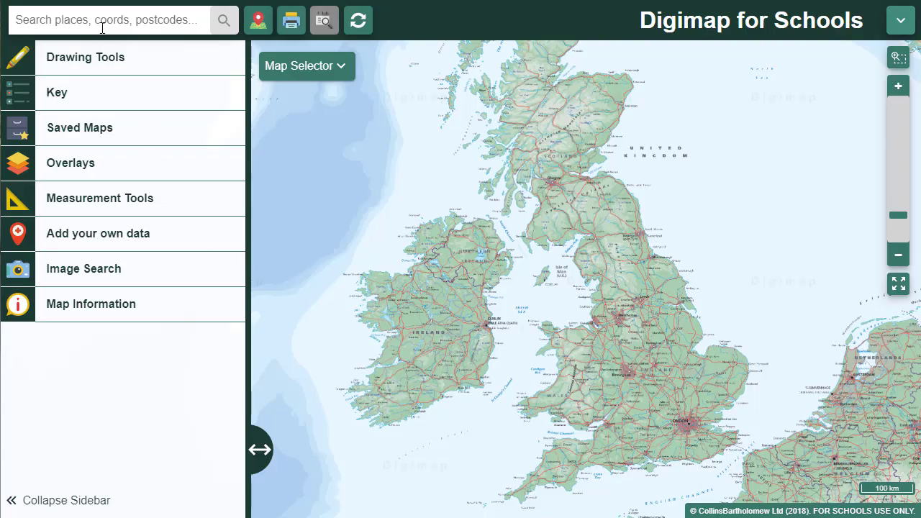
# Search 'york', go to York (York) on the Ordnance Survey map, and show the map types.
pyautogui.click(101, 19)
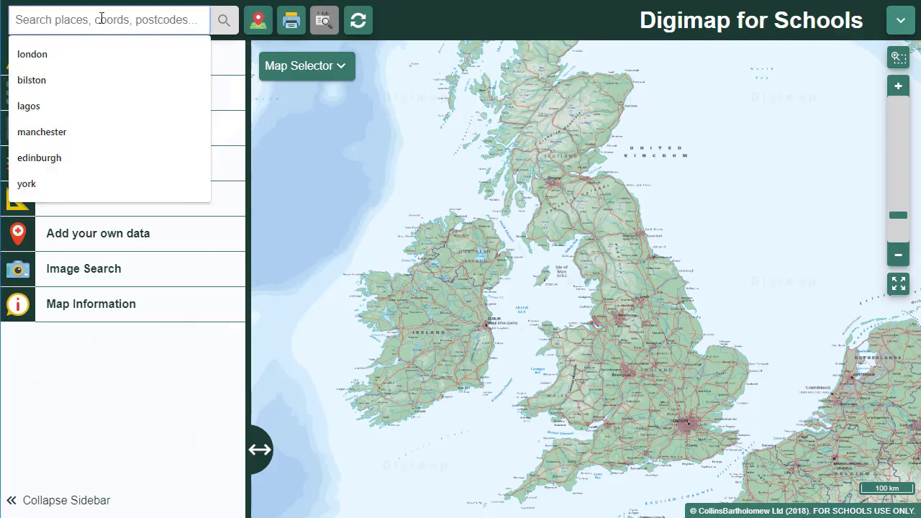
pyautogui.write('york')
pyautogui.click(223, 20)
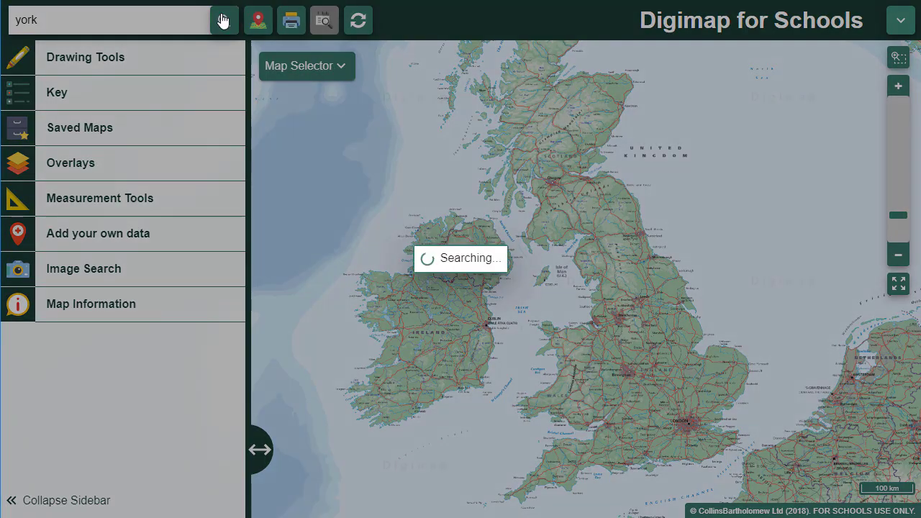
pyautogui.click(140, 116)
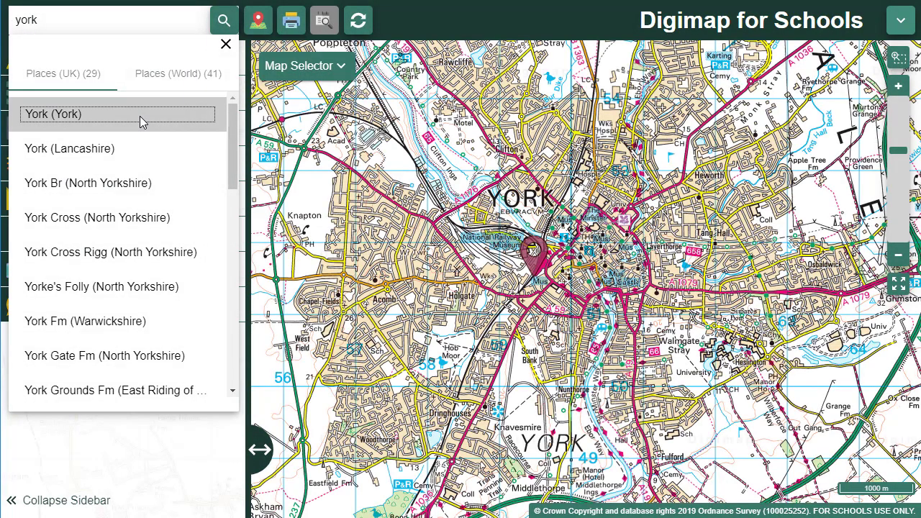
pyautogui.click(224, 44)
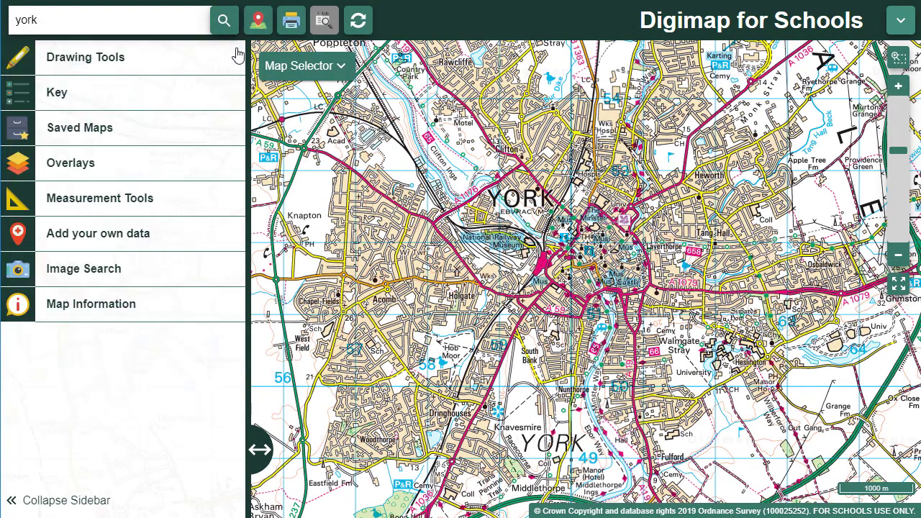
pyautogui.click(338, 65)
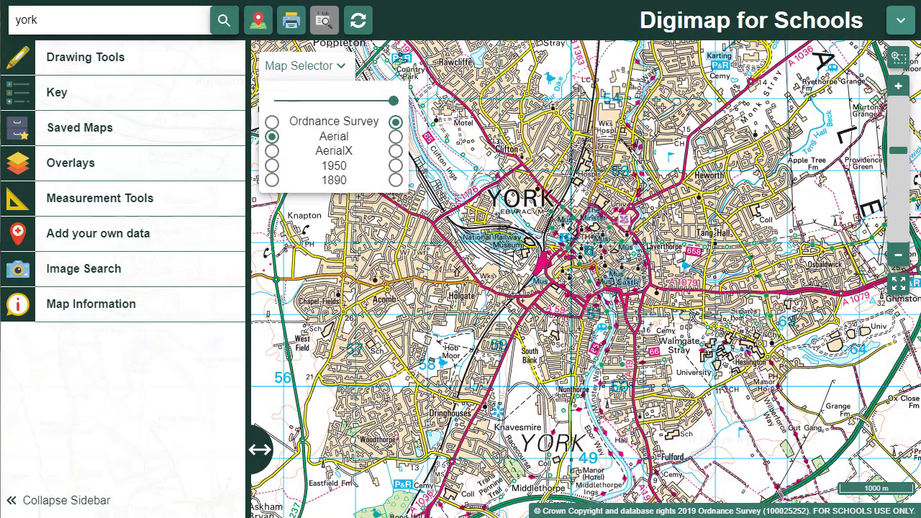
# Zoom in and preview the Aerial, Aerial with labels, 1950 and 1890 map types.
pyautogui.scroll(3, 512, 257)
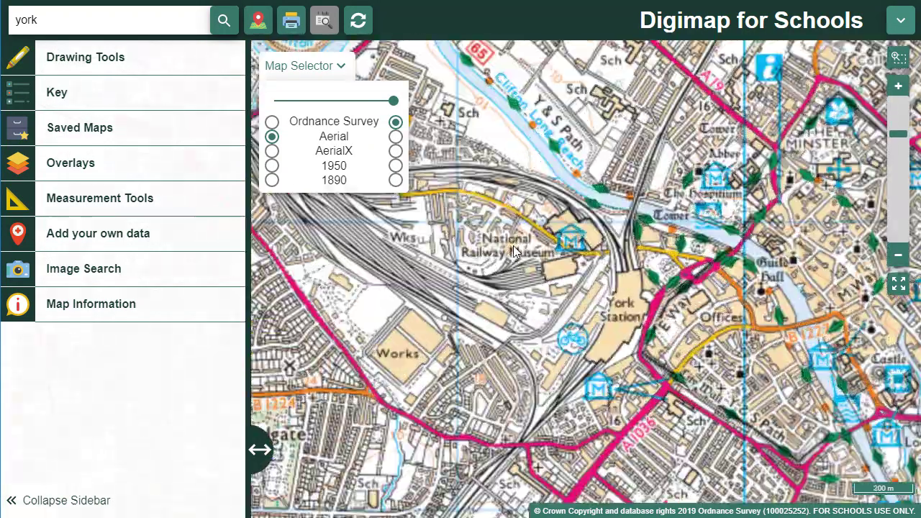
pyautogui.scroll(1, 551, 259)
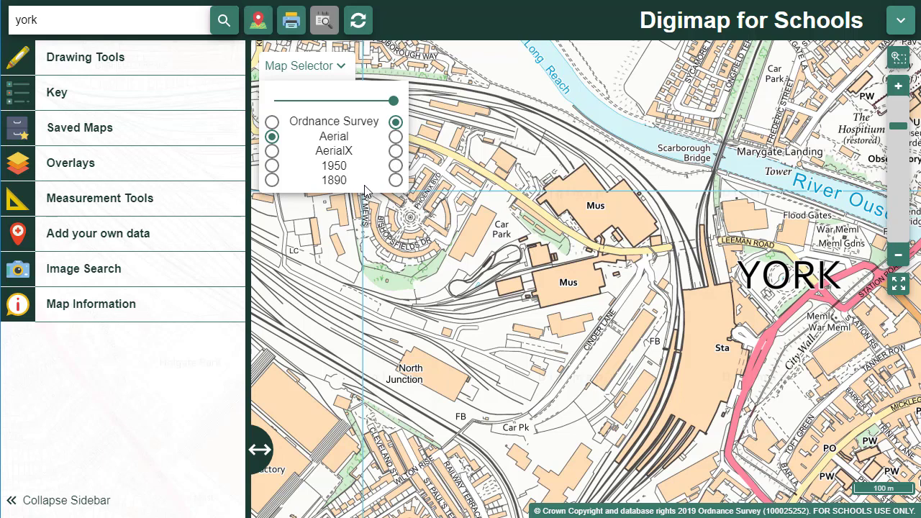
pyautogui.click(396, 136)
pyautogui.click(396, 152)
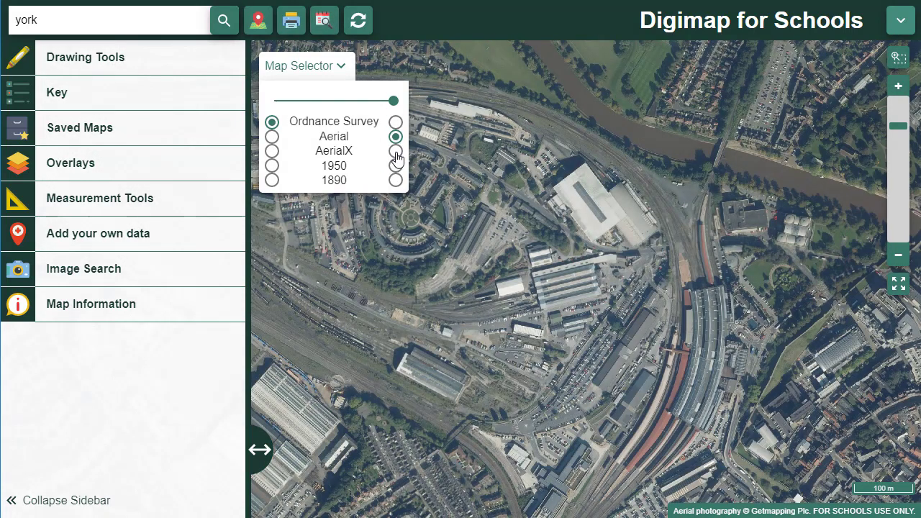
pyautogui.click(395, 166)
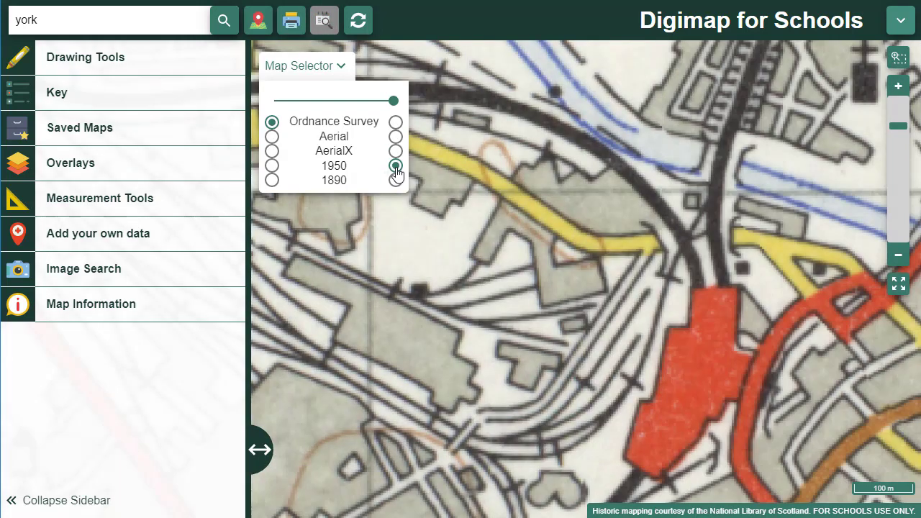
pyautogui.click(396, 181)
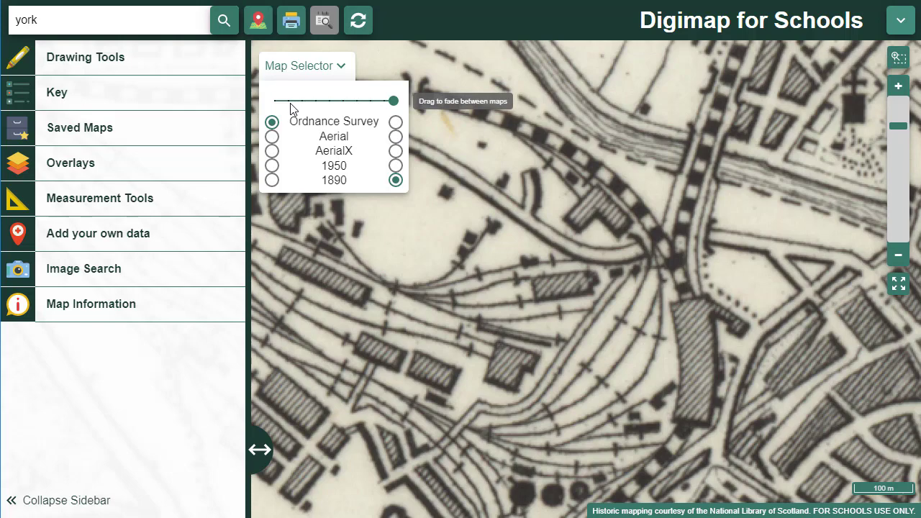
# Return to the Ordnance Survey map and fade Aerial photography about halfway over it.
pyautogui.click(396, 122)
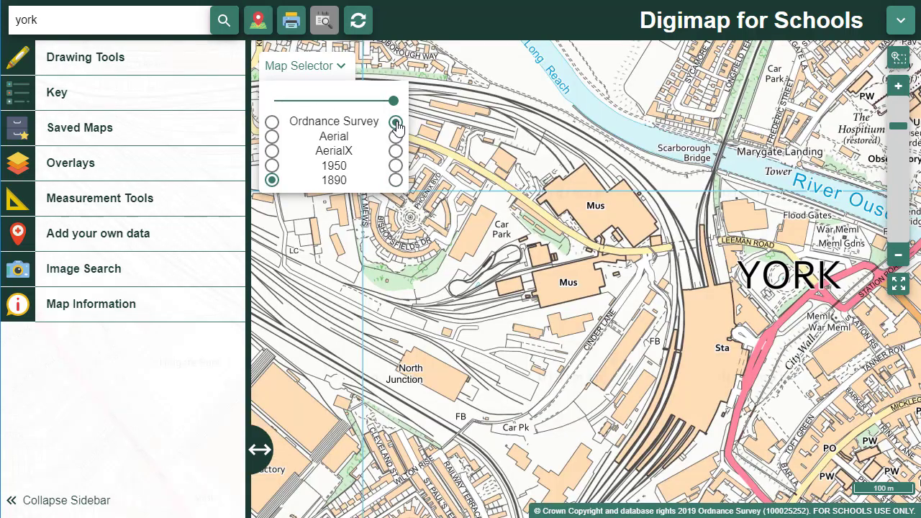
pyautogui.click(273, 136)
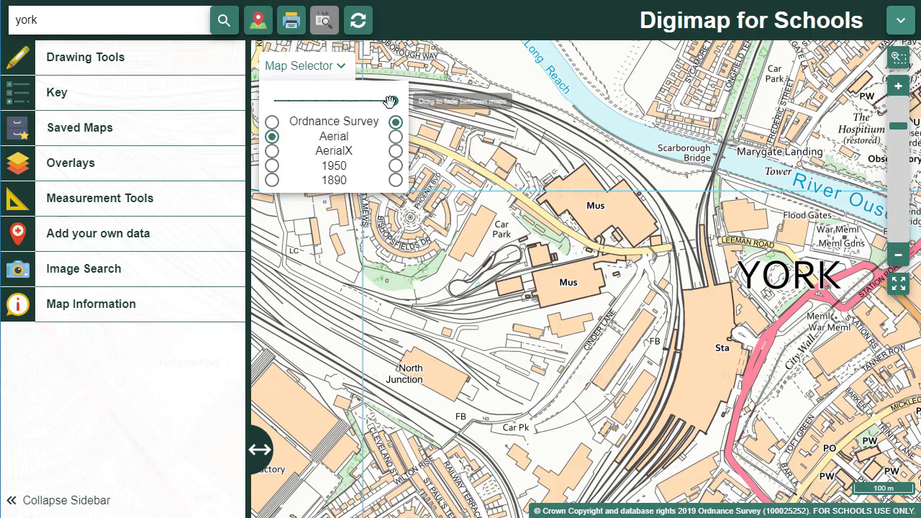
pyautogui.moveTo(393, 101); pyautogui.dragTo(310, 108)
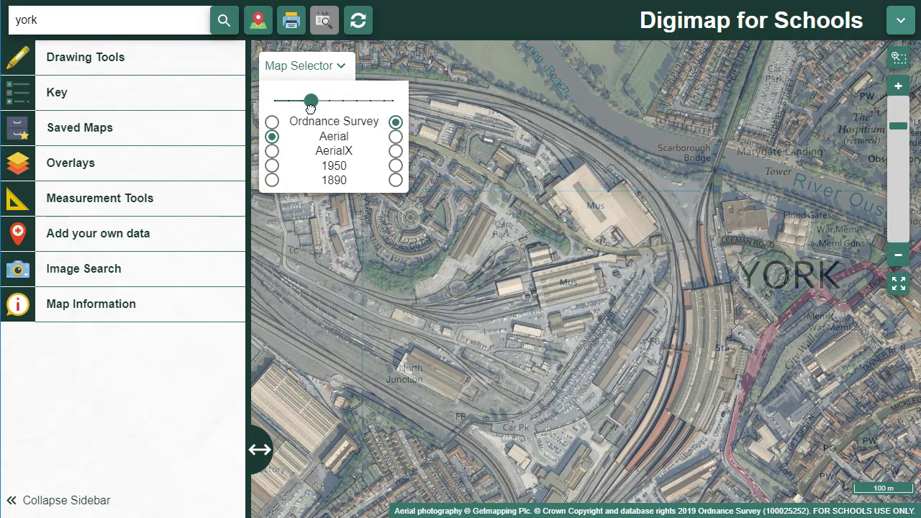
# Turn the Postcodes overlay on and off again, then turn on the British National Grid overlay.
pyautogui.click(179, 164)
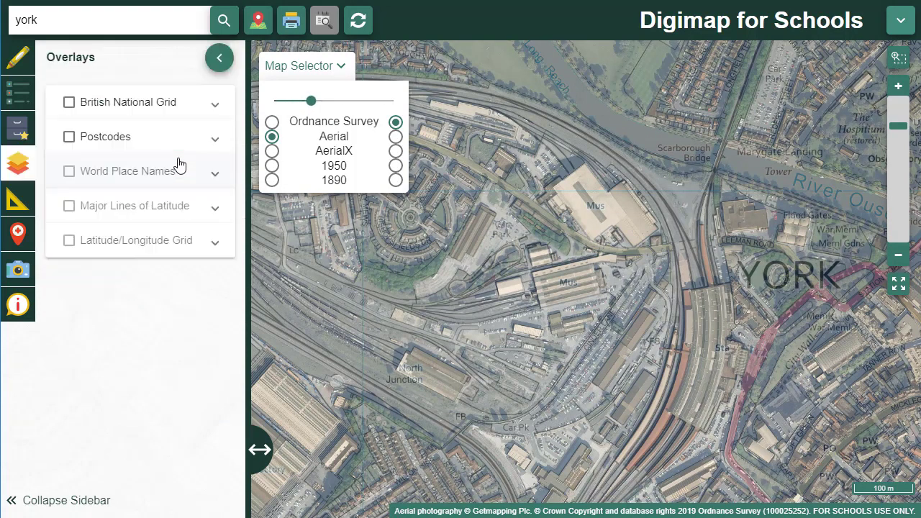
pyautogui.click(120, 145)
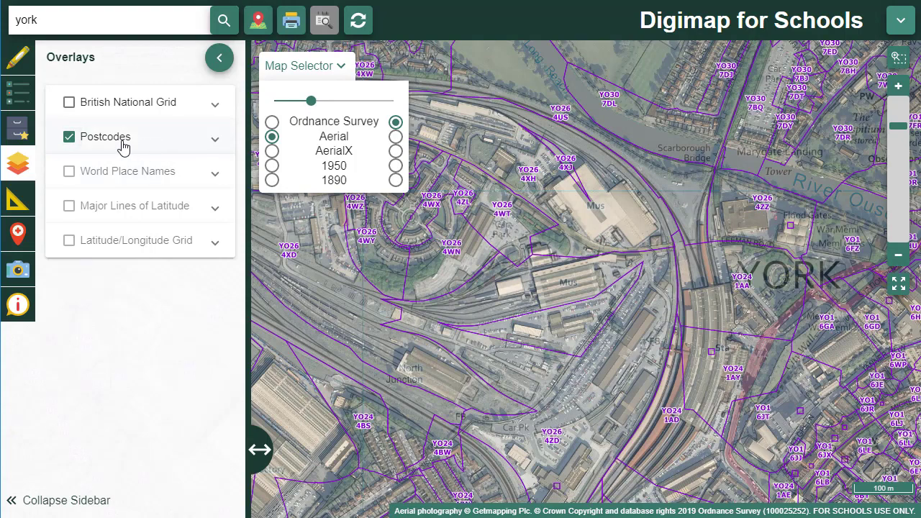
pyautogui.click(69, 139)
pyautogui.click(69, 105)
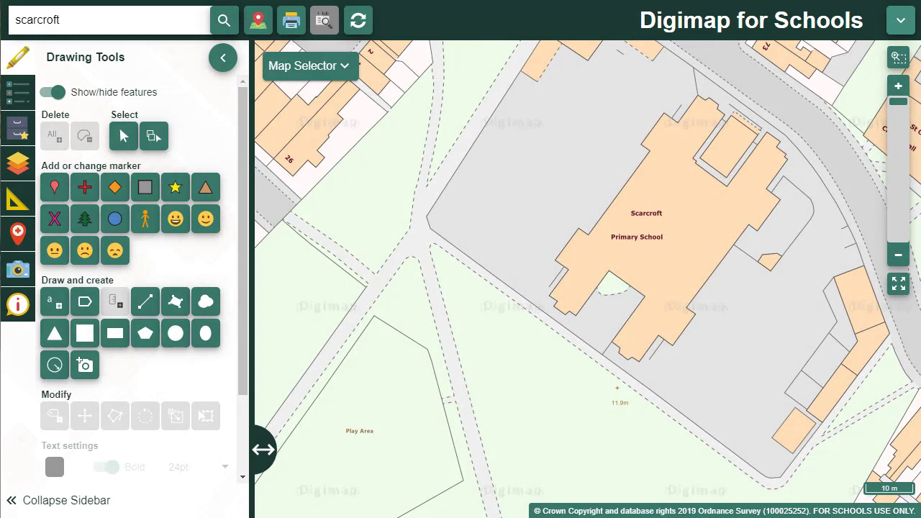
# Place three stick-figure markers in the playground beside the school.
pyautogui.click(146, 220)
pyautogui.click(512, 192)
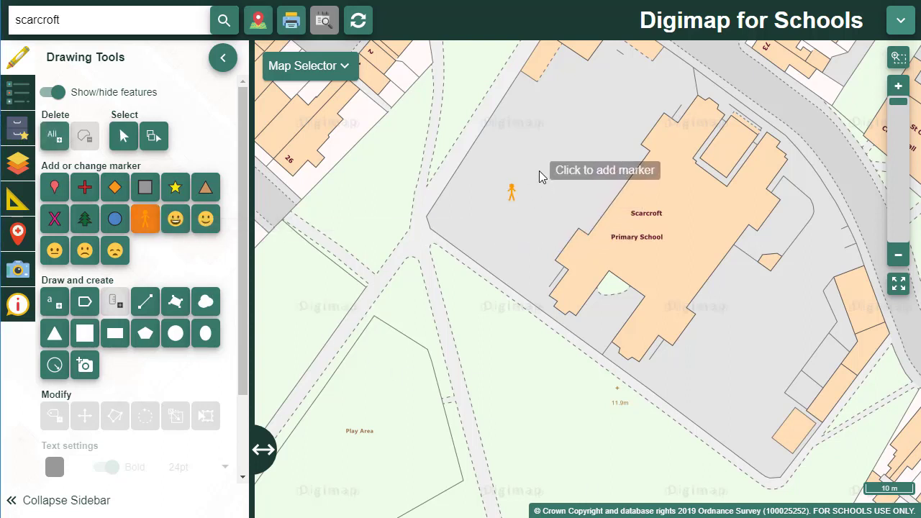
pyautogui.click(534, 166)
pyautogui.click(546, 180)
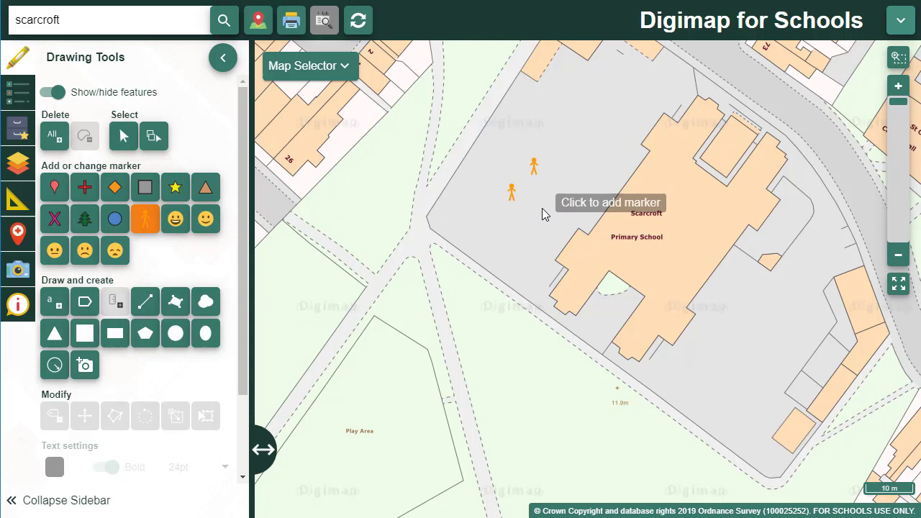
# Add a red 18pt standalone label reading 'our playground' above the figures.
pyautogui.click(55, 308)
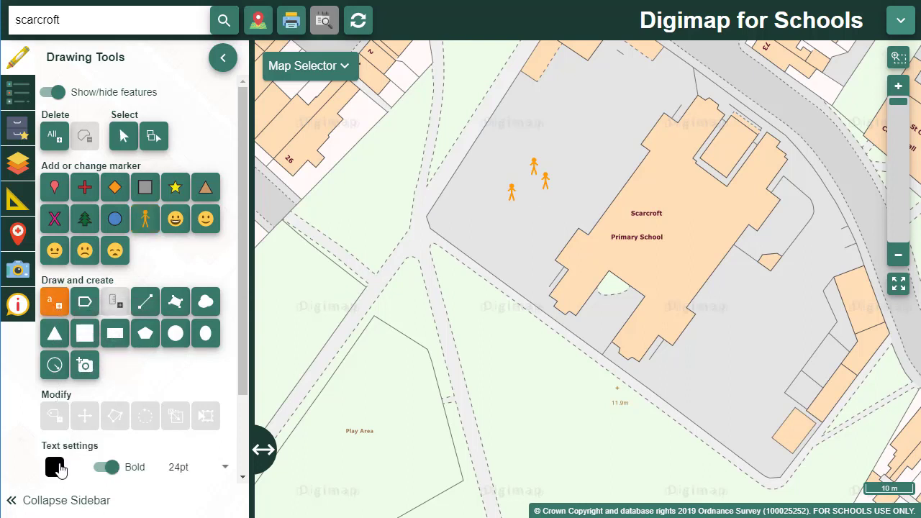
pyautogui.click(54, 467)
pyautogui.click(192, 265)
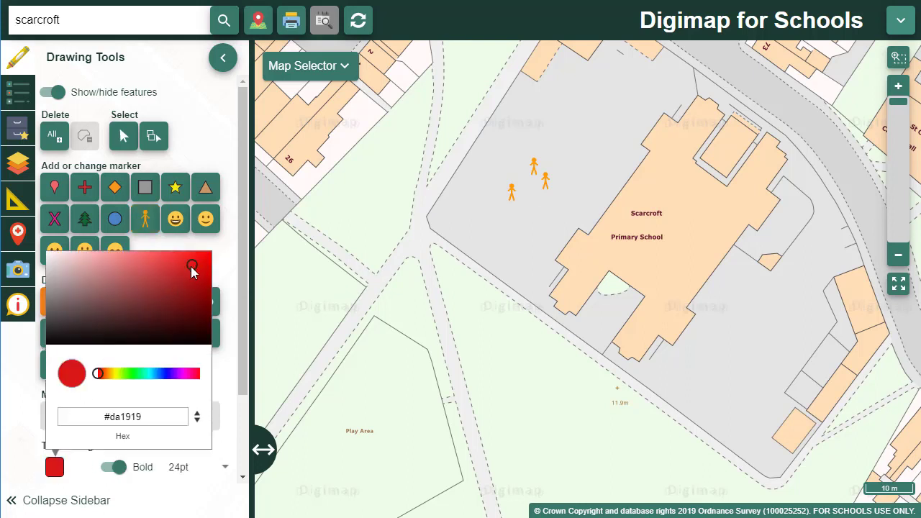
pyautogui.click(189, 467)
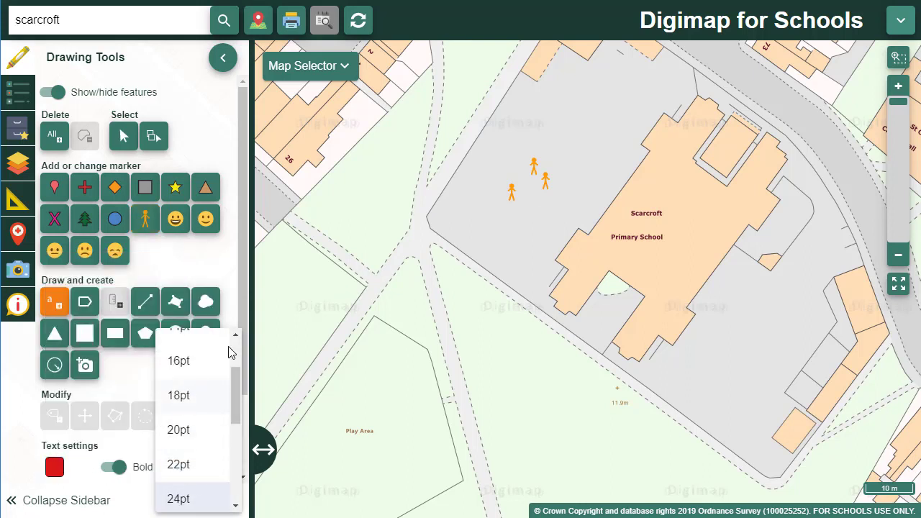
pyautogui.click(180, 395)
pyautogui.click(565, 136)
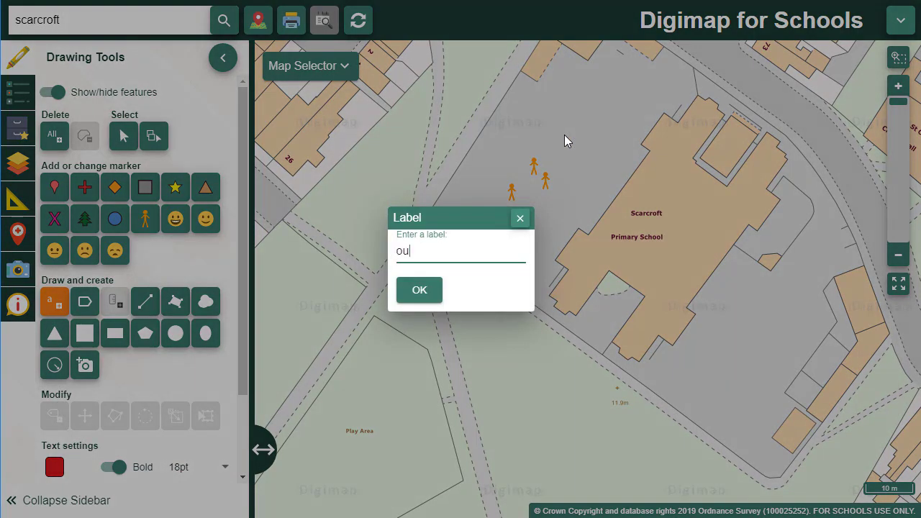
pyautogui.write('our playground')
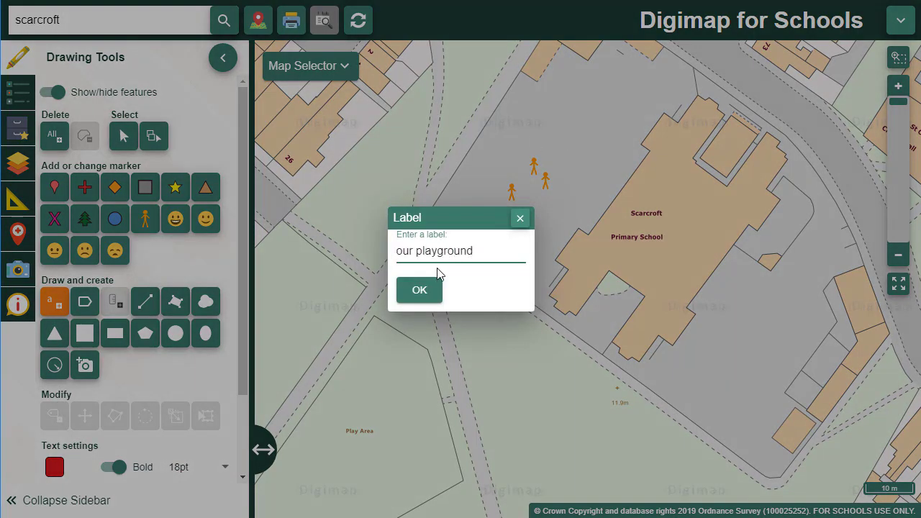
pyautogui.click(432, 292)
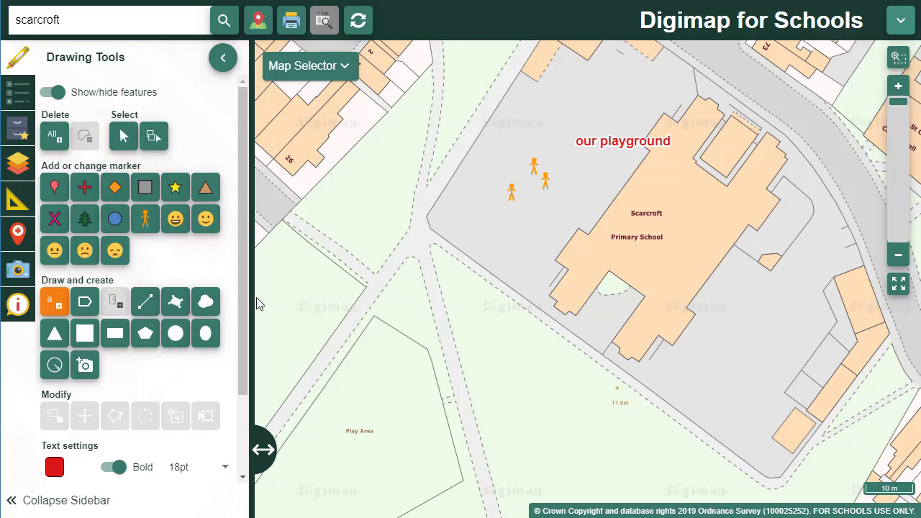
# Draw a four-cornered polygon over the school's southern wing.
pyautogui.click(176, 304)
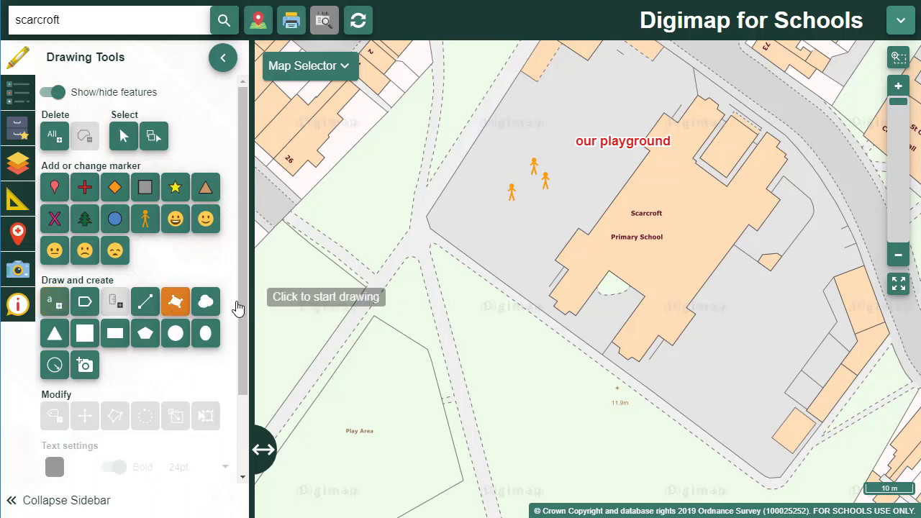
pyautogui.click(575, 315)
pyautogui.click(609, 273)
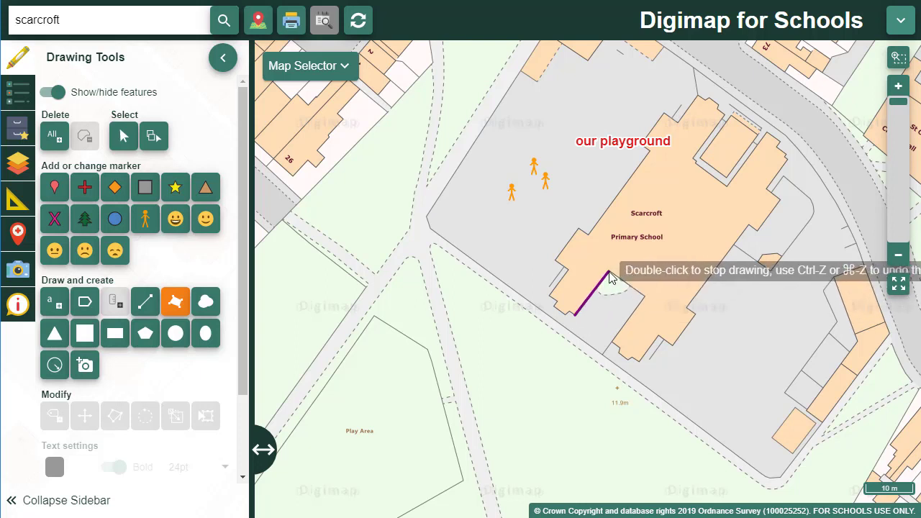
pyautogui.click(643, 297)
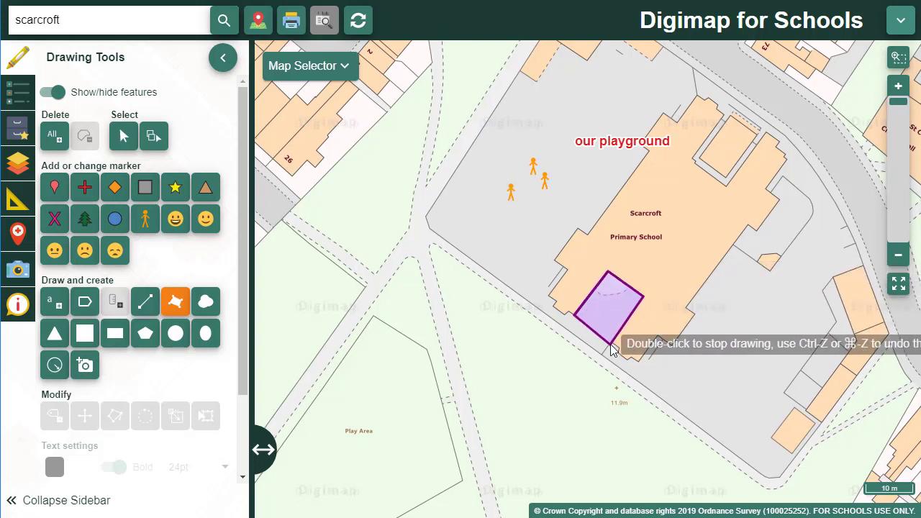
pyautogui.doubleClick(611, 343)
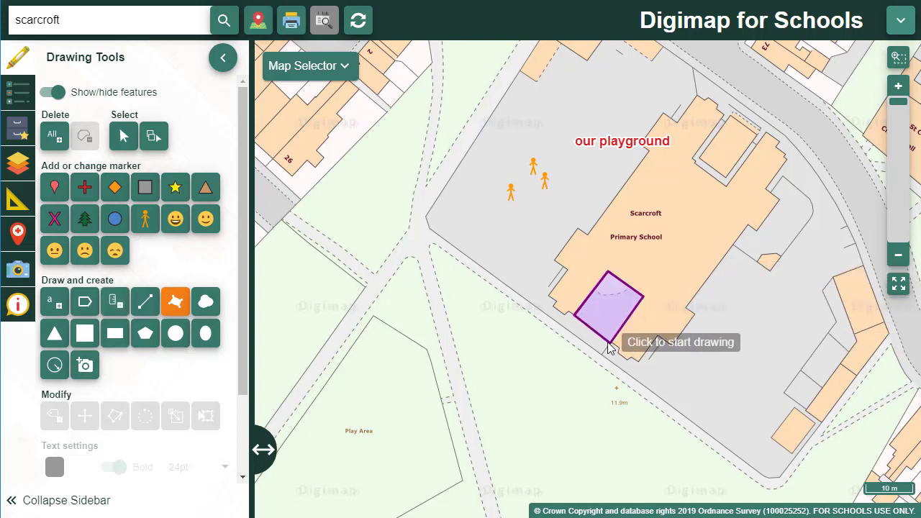
# Label the polygon with its measured area, 118.1 m².
pyautogui.click(115, 302)
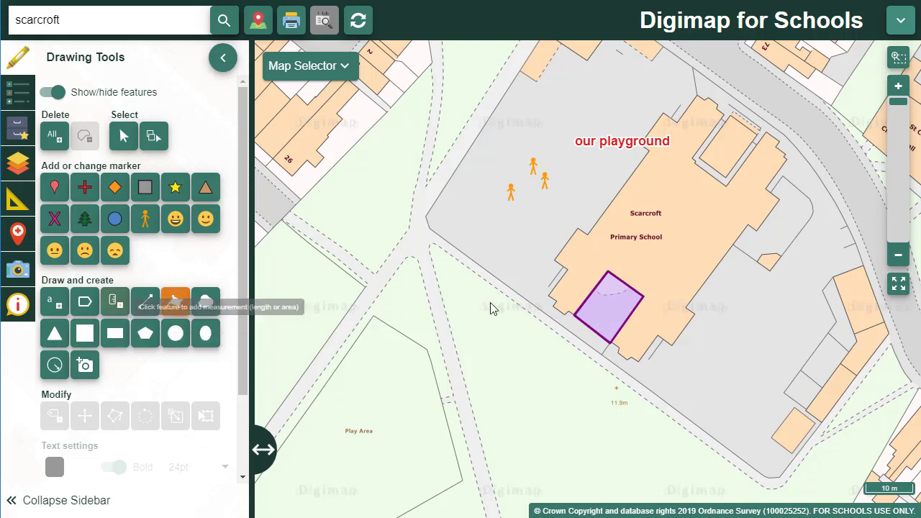
pyautogui.click(607, 308)
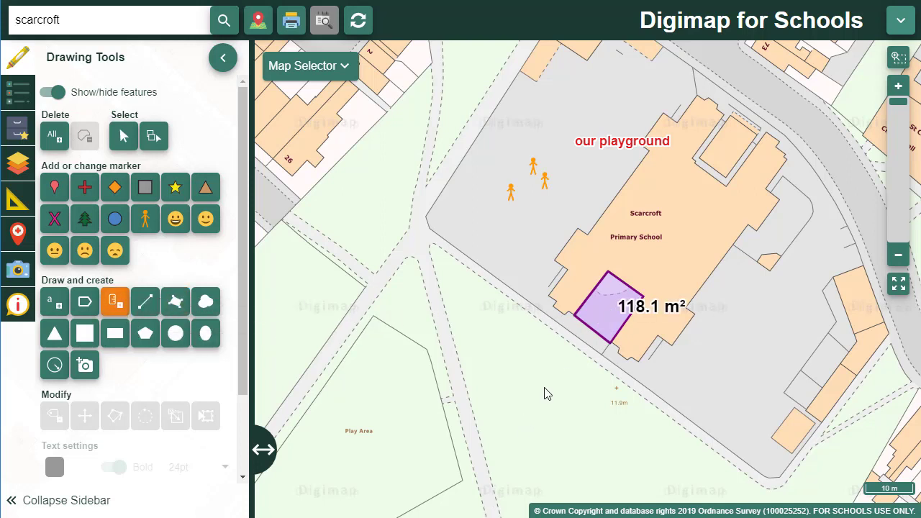
pyautogui.click(208, 335)
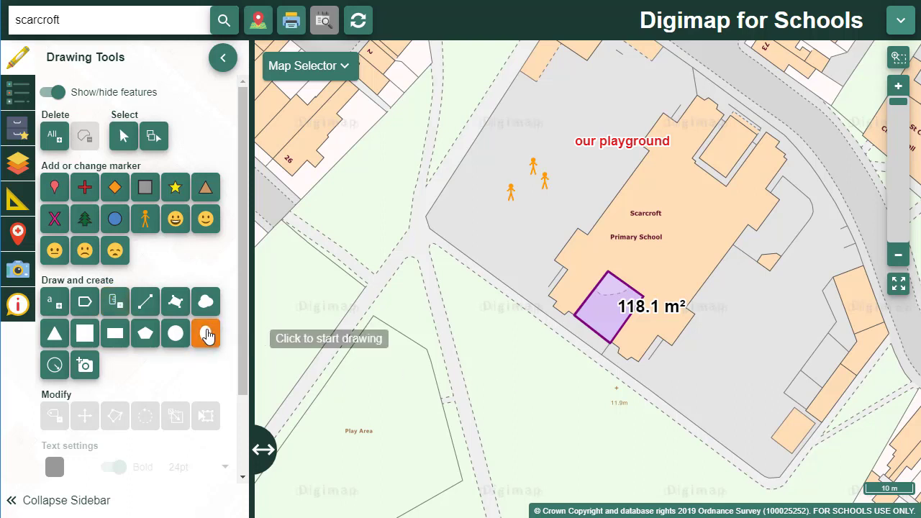
# Set the shape outline and fill colours to yellow, #ebd51b.
pyautogui.scroll(-1, 207, 337)
pyautogui.scroll(-1, 207, 339)
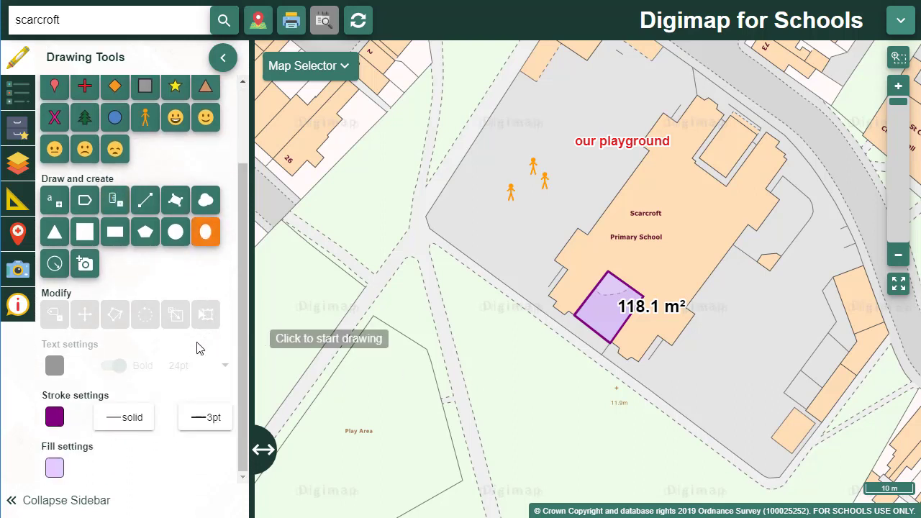
pyautogui.click(58, 419)
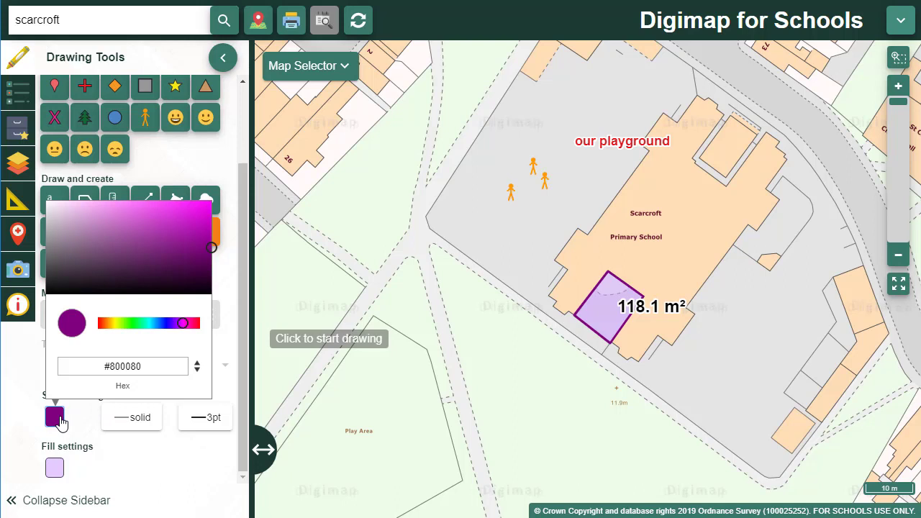
pyautogui.click(113, 323)
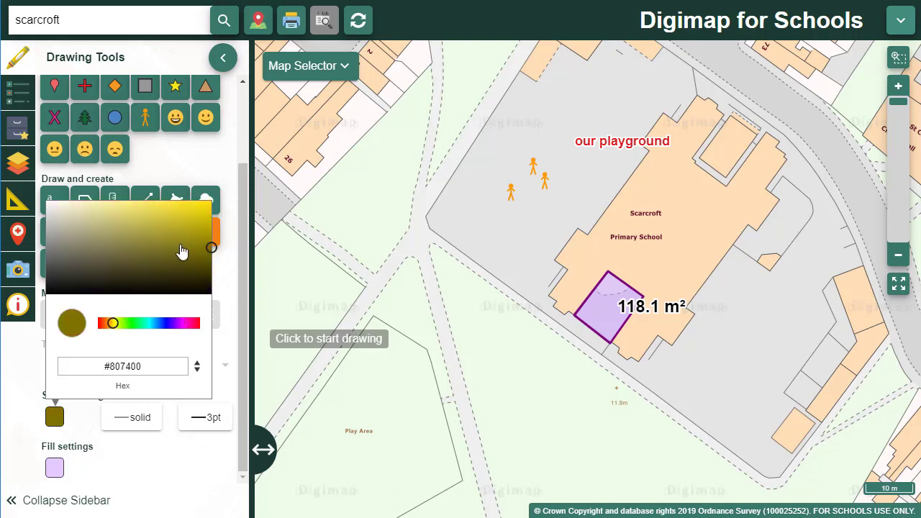
pyautogui.click(192, 209)
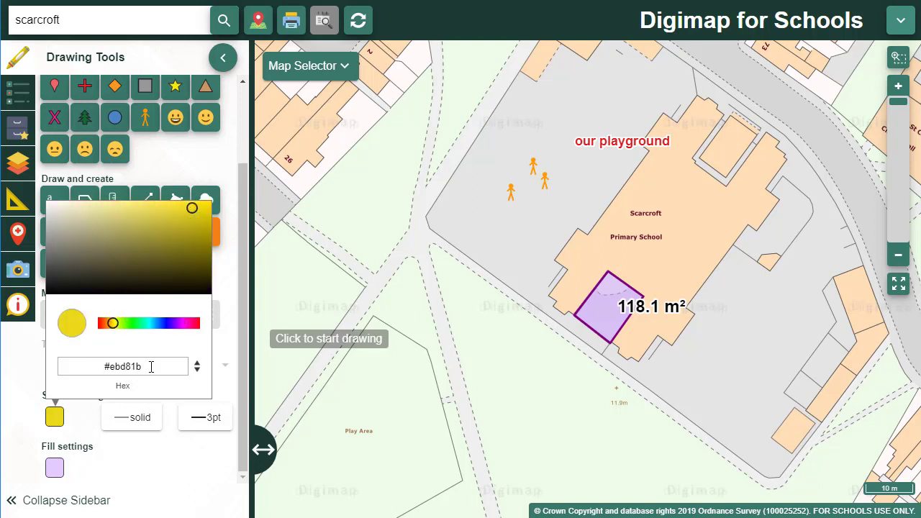
pyautogui.moveTo(152, 367); pyautogui.dragTo(81, 372)
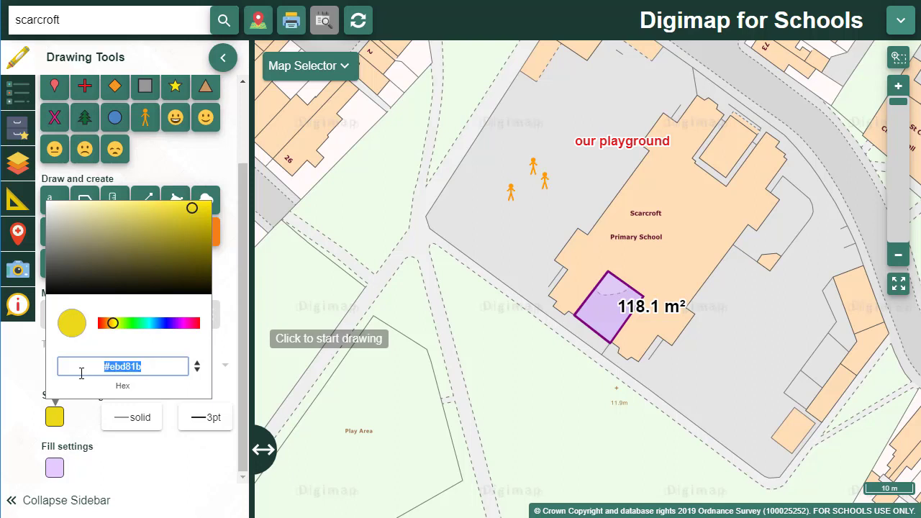
pyautogui.click(55, 469)
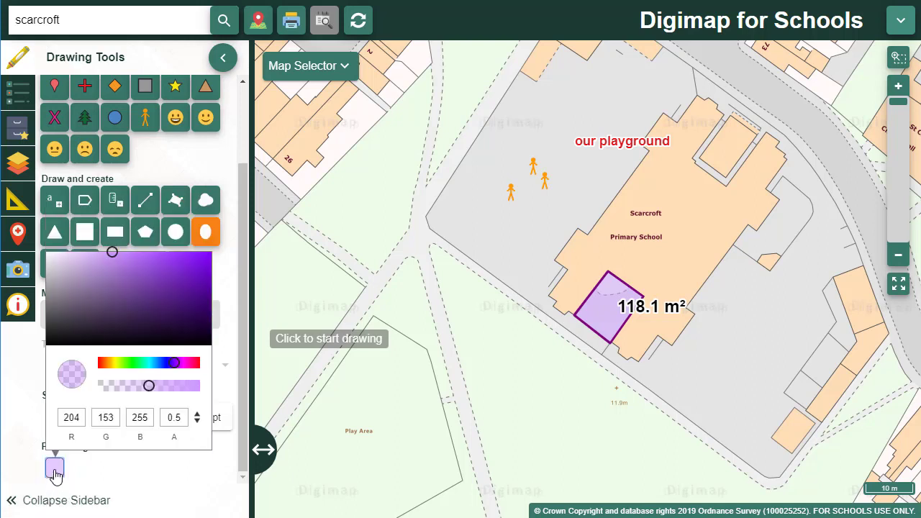
pyautogui.click(199, 419)
pyautogui.moveTo(167, 416); pyautogui.dragTo(101, 421)
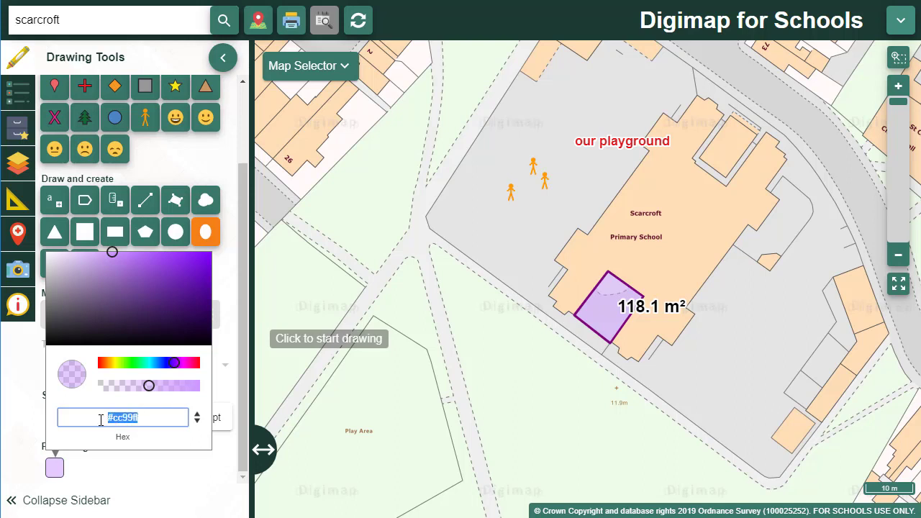
pyautogui.write('#ebd51b')
pyautogui.click(179, 469)
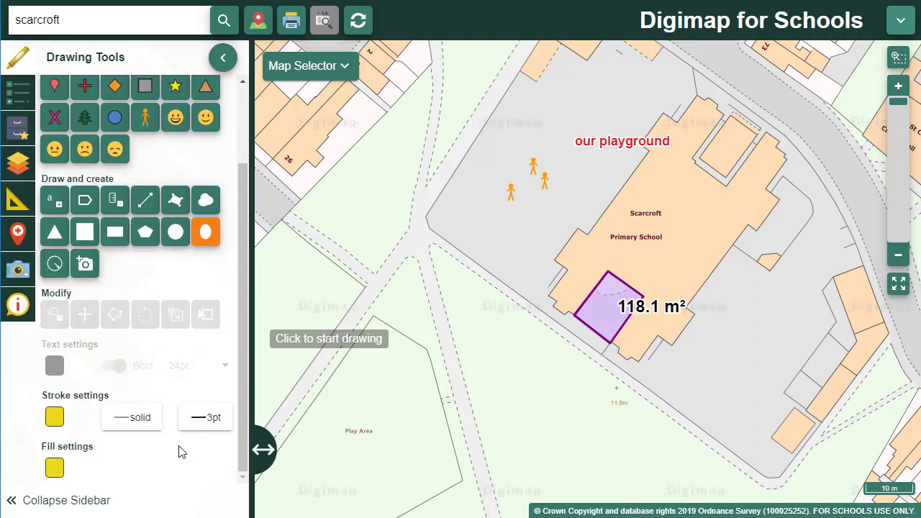
# Draw a long-dashed yellow ellipse over the play area south-west of the school.
pyautogui.click(136, 426)
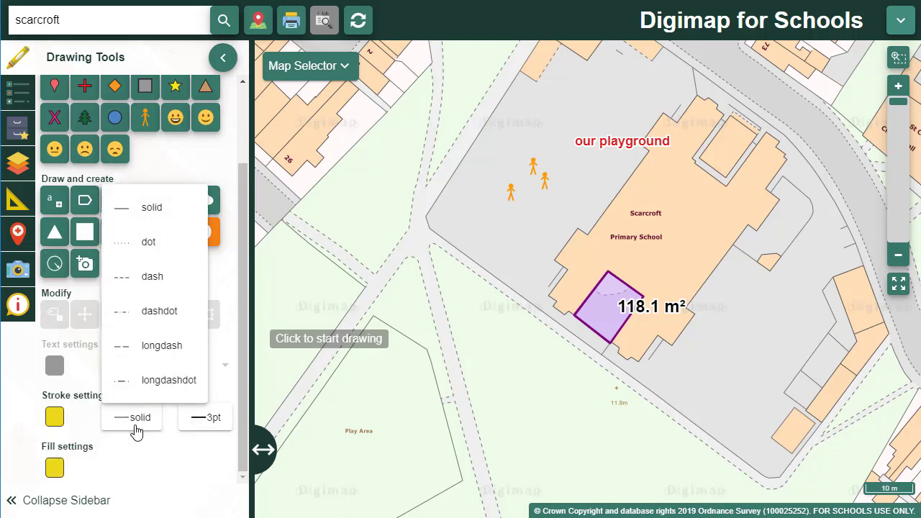
pyautogui.click(141, 347)
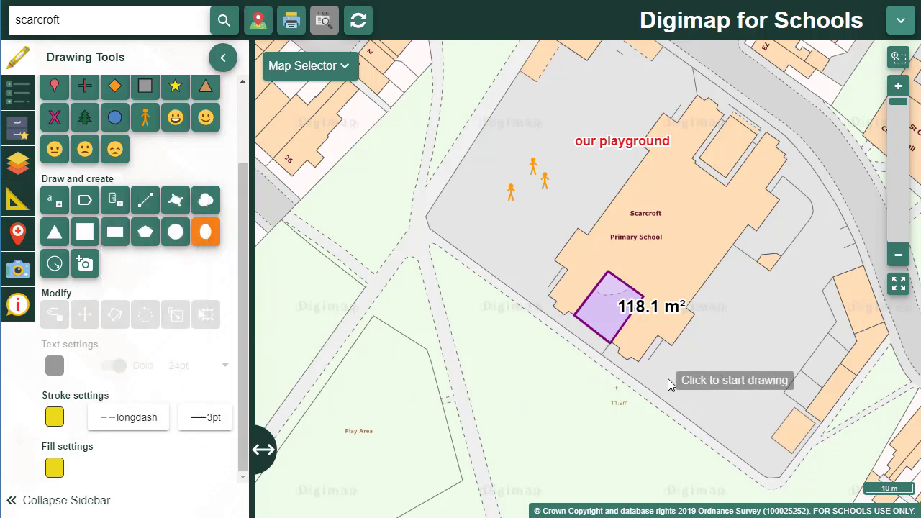
pyautogui.click(494, 400)
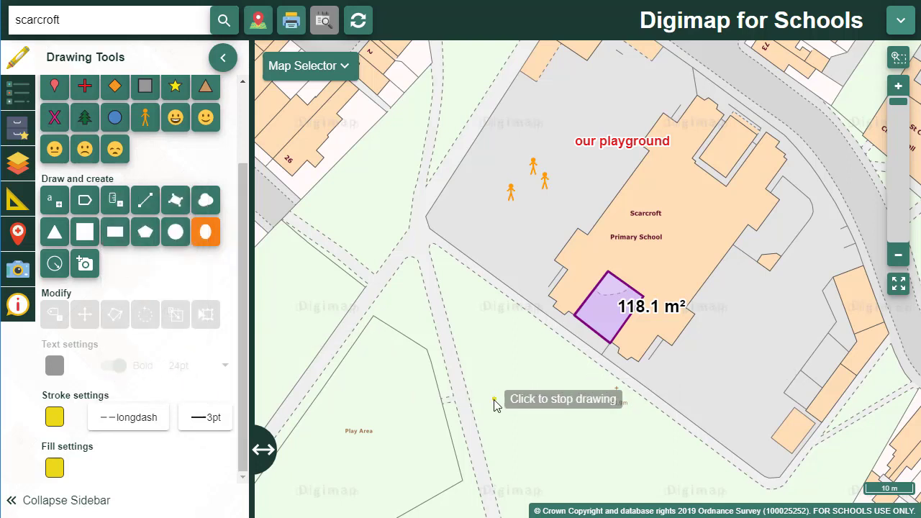
pyautogui.click(541, 437)
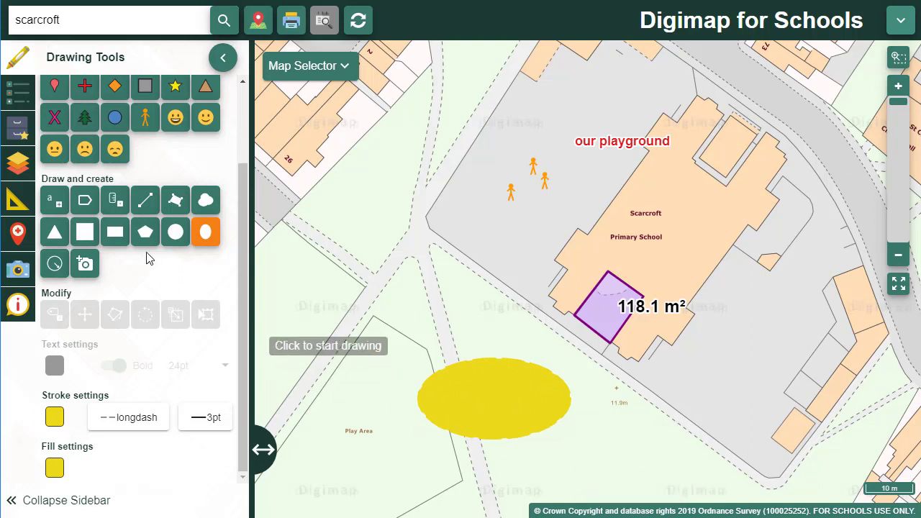
# Show the ellipse's 448.3 m² area and add an enlarged callout 'this is where we play…' by the path.
pyautogui.click(115, 201)
pyautogui.click(459, 392)
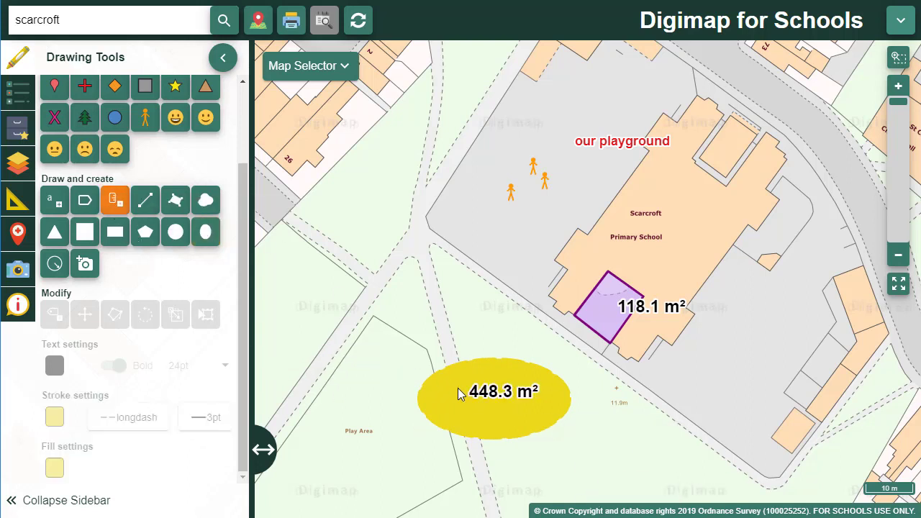
pyautogui.click(85, 200)
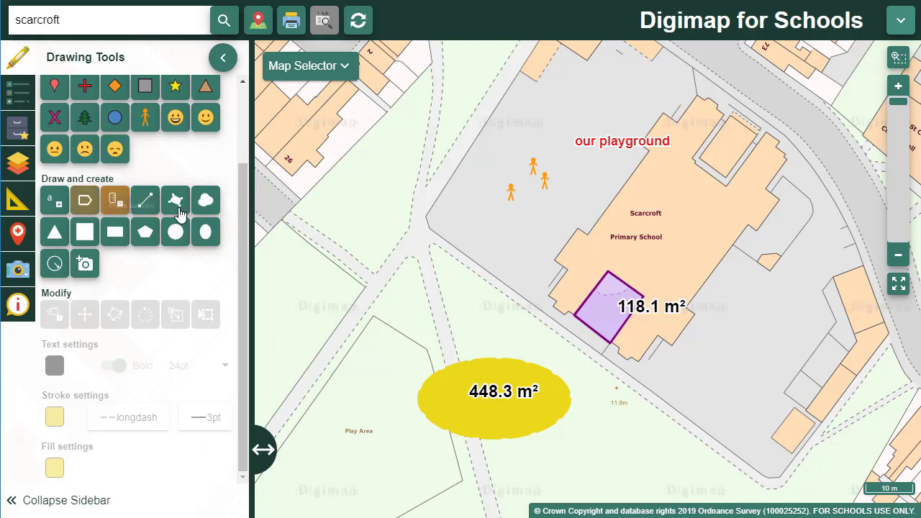
pyautogui.click(378, 257)
pyautogui.write('this is wher')
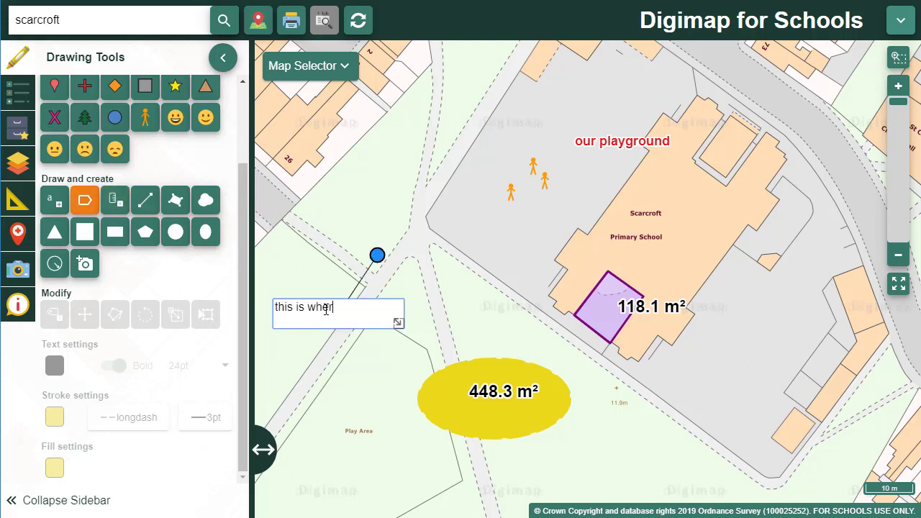
pyautogui.write('e we play, wrhe have g')
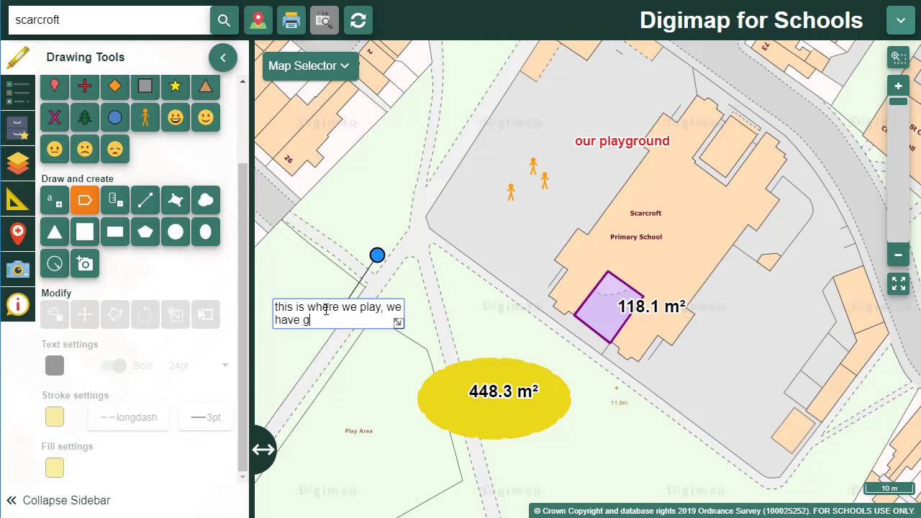
pyautogui.write('reat fun and the teachers')
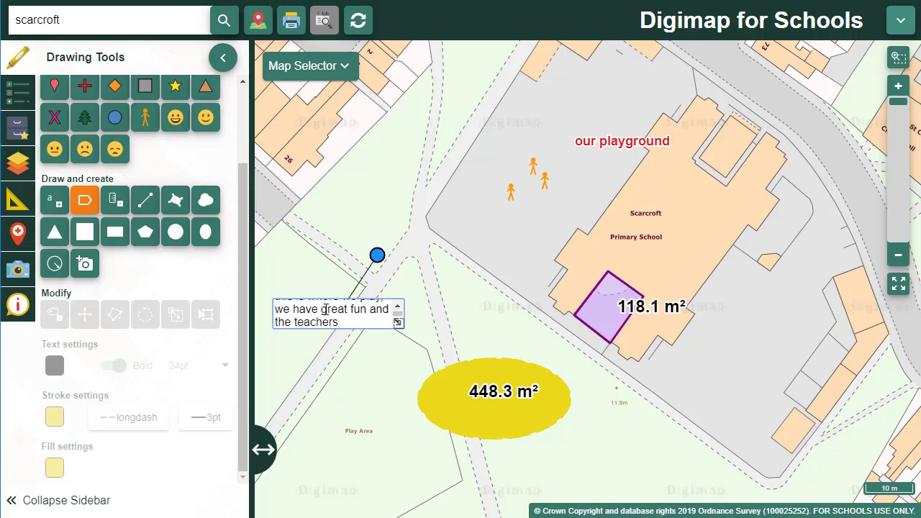
pyautogui.write(' look after us')
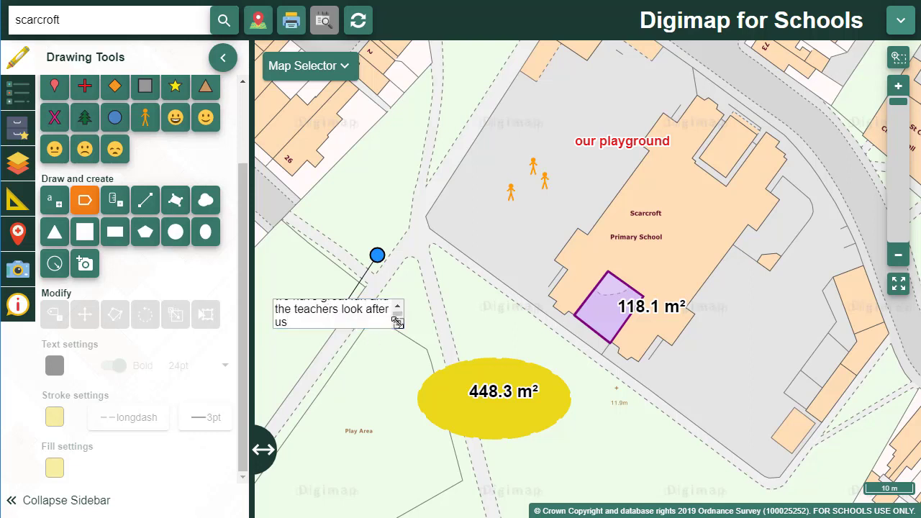
pyautogui.moveTo(398, 323); pyautogui.dragTo(421, 355)
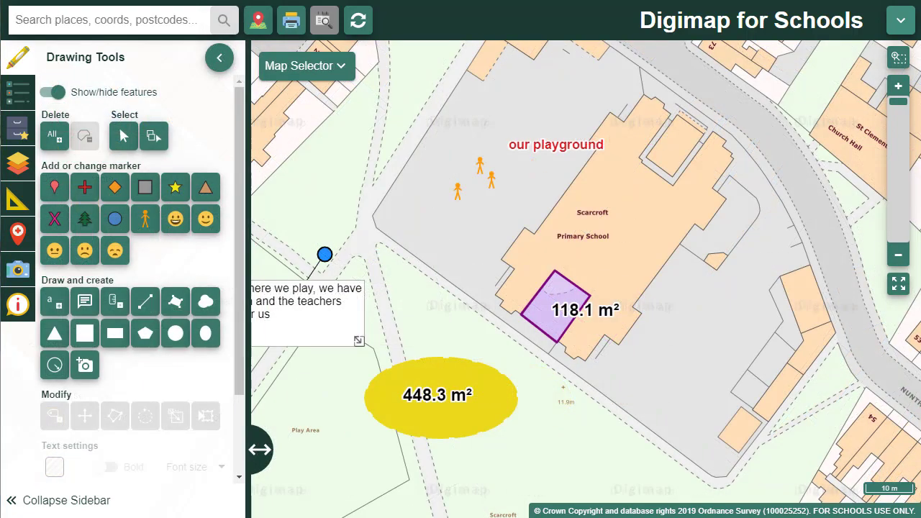
# Set up a Point buffer with a 0.5 Miles radius and a more transparent fill.
pyautogui.click(55, 366)
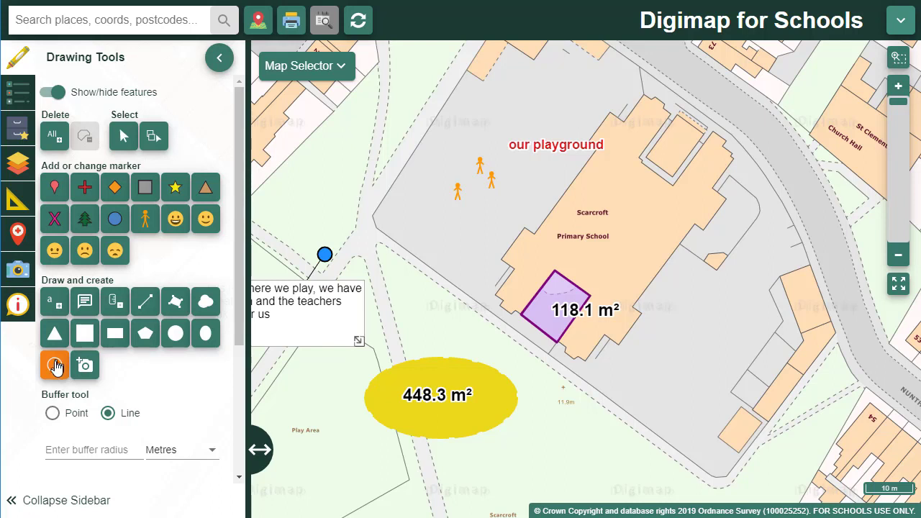
pyautogui.click(54, 414)
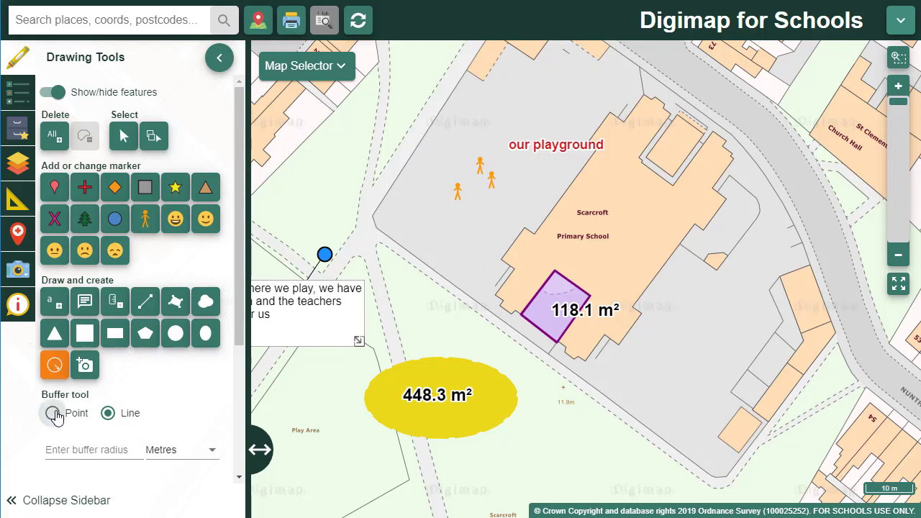
pyautogui.click(122, 447)
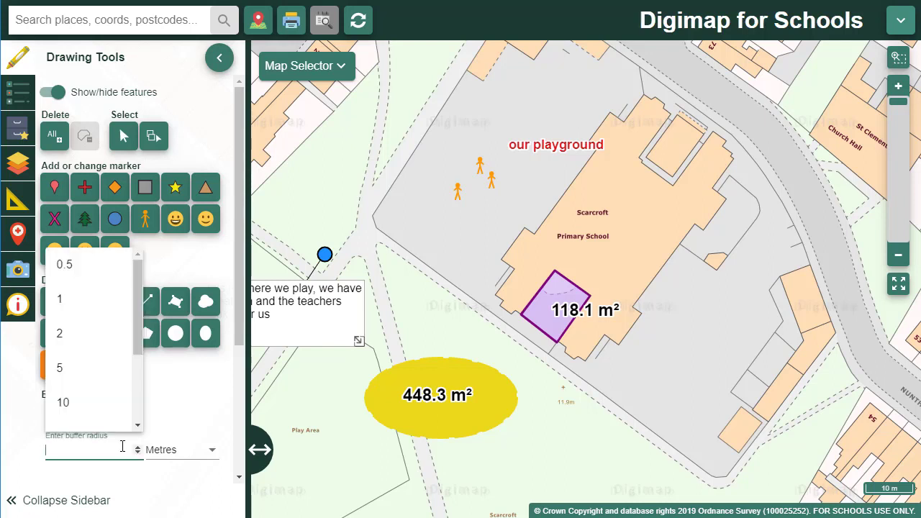
pyautogui.click(99, 265)
pyautogui.click(207, 454)
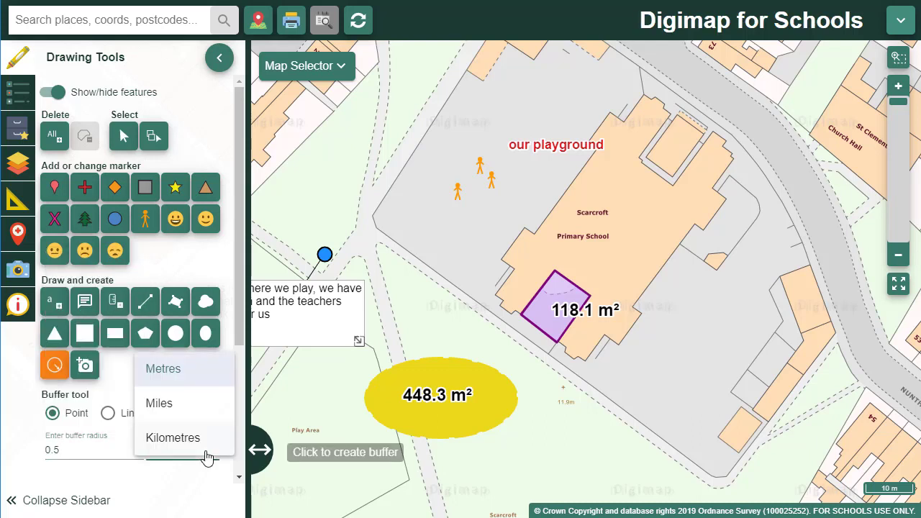
pyautogui.click(193, 410)
pyautogui.moveTo(241, 345); pyautogui.dragTo(241, 504)
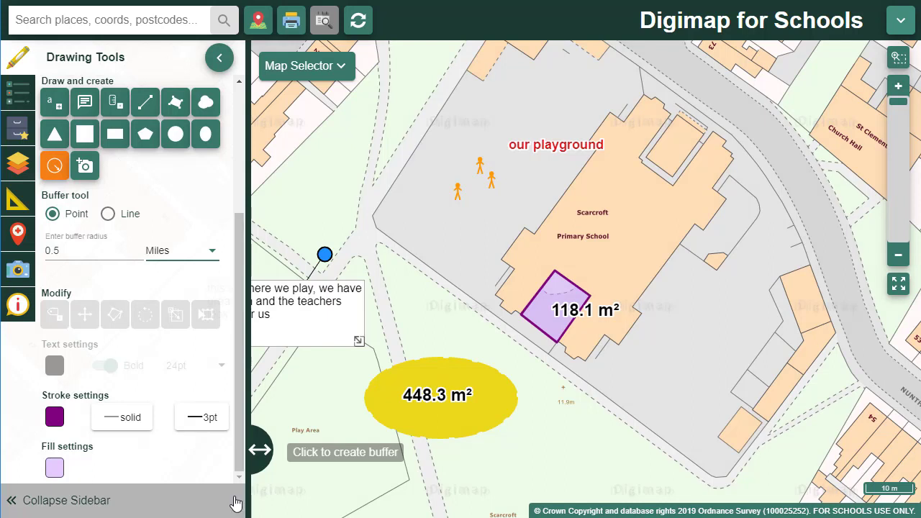
pyautogui.click(55, 468)
pyautogui.moveTo(149, 387)
pyautogui.mouseDown()
pyautogui.moveTo(173, 386)
pyautogui.moveTo(143, 388)
pyautogui.mouseUp()
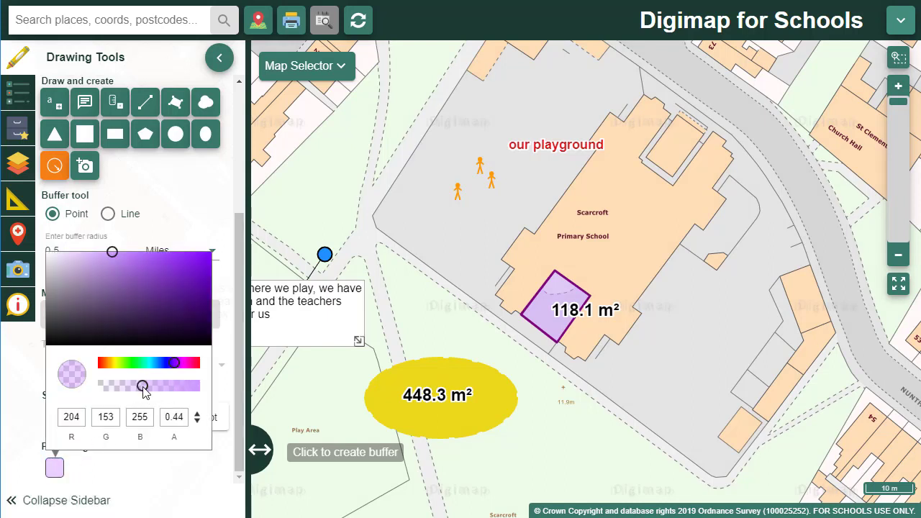
# Centre the half-mile buffer on the school, then switch buffering to Line mode.
pyautogui.click(609, 233)
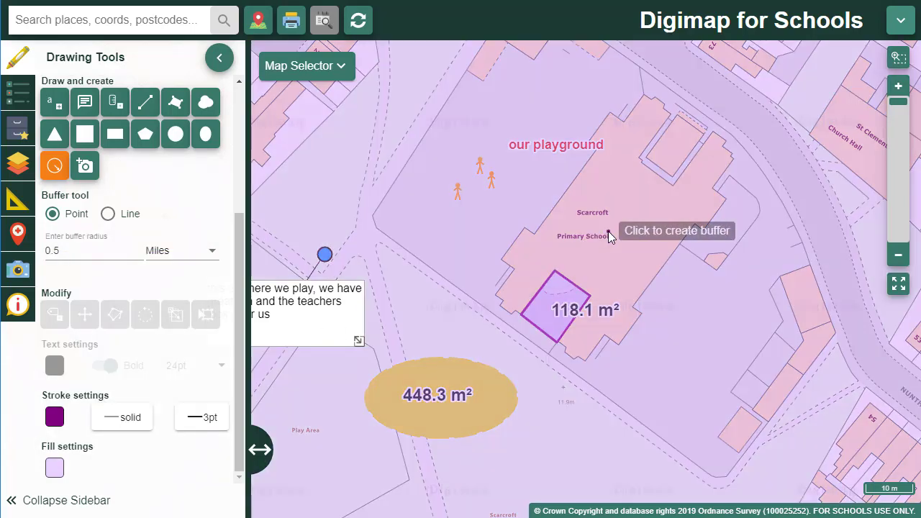
pyautogui.scroll(-3, 609, 237)
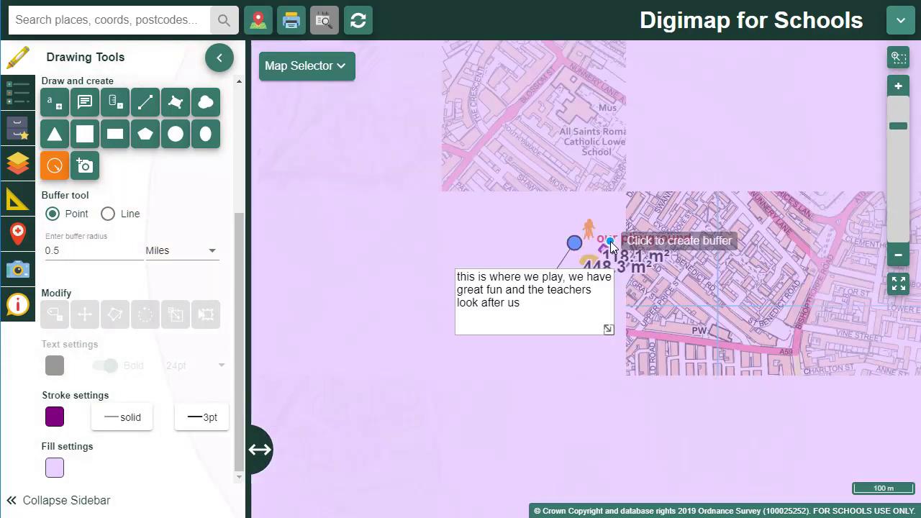
pyautogui.scroll(-2, 611, 245)
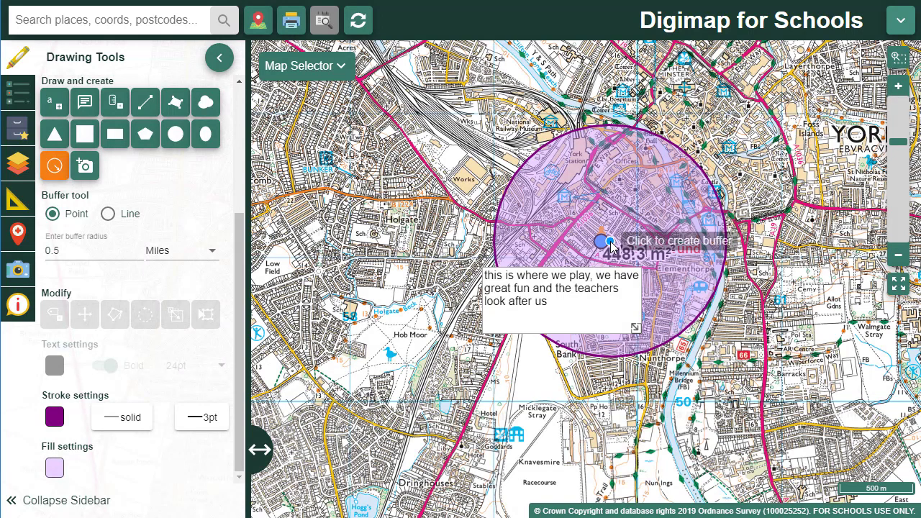
pyautogui.click(110, 216)
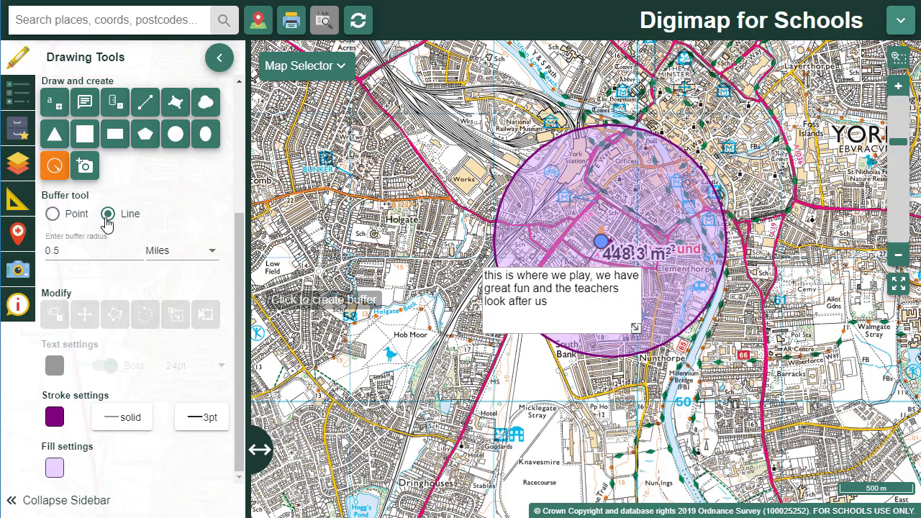
# Set the buffer radius to 50 Metres with a red dashed outline.
pyautogui.doubleClick(77, 251)
pyautogui.write('50')
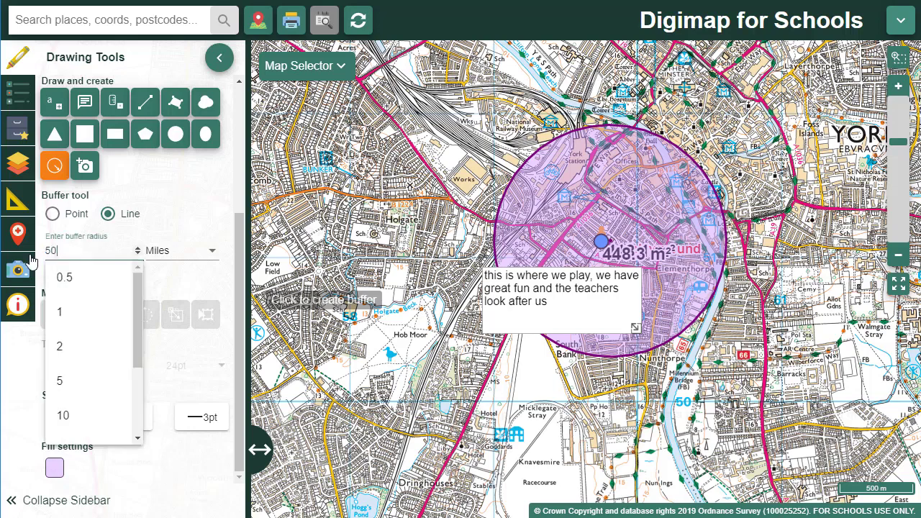
pyautogui.click(190, 255)
pyautogui.click(190, 224)
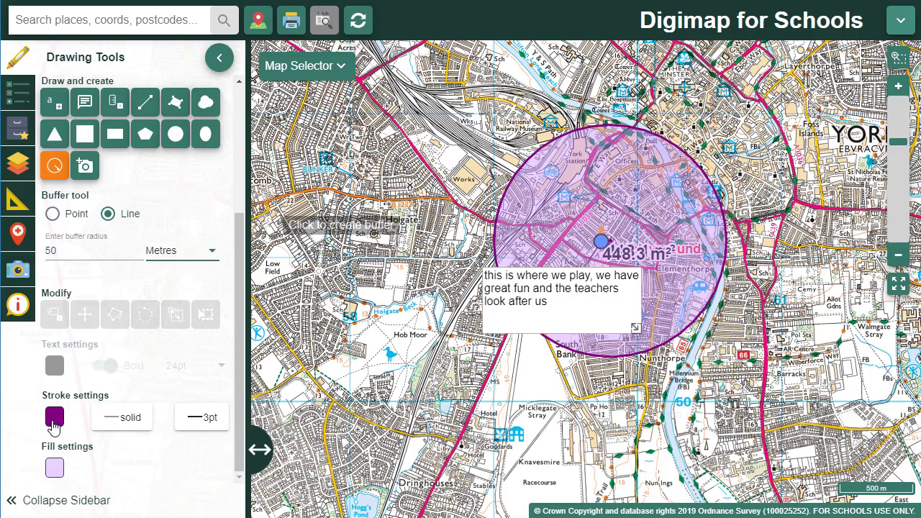
pyautogui.click(54, 421)
pyautogui.click(196, 323)
pyautogui.click(182, 211)
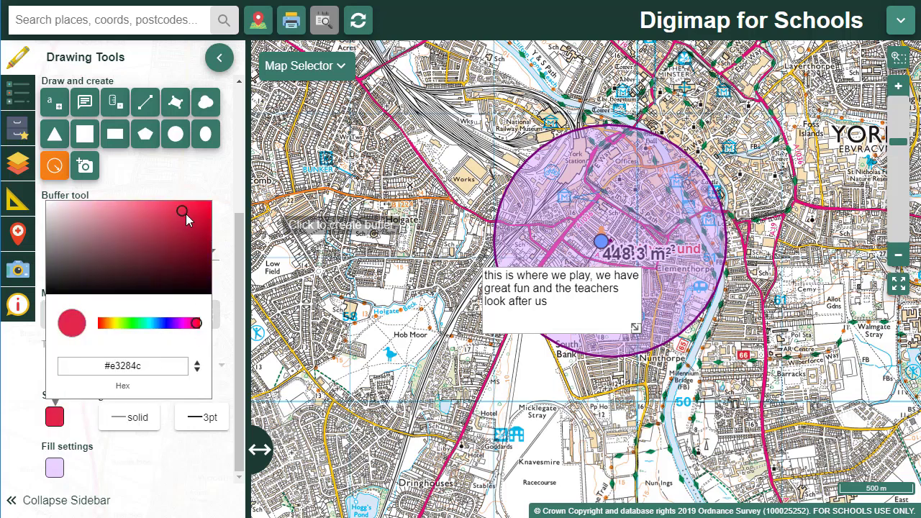
pyautogui.click(147, 429)
pyautogui.click(149, 282)
pyautogui.scroll(1, 675, 403)
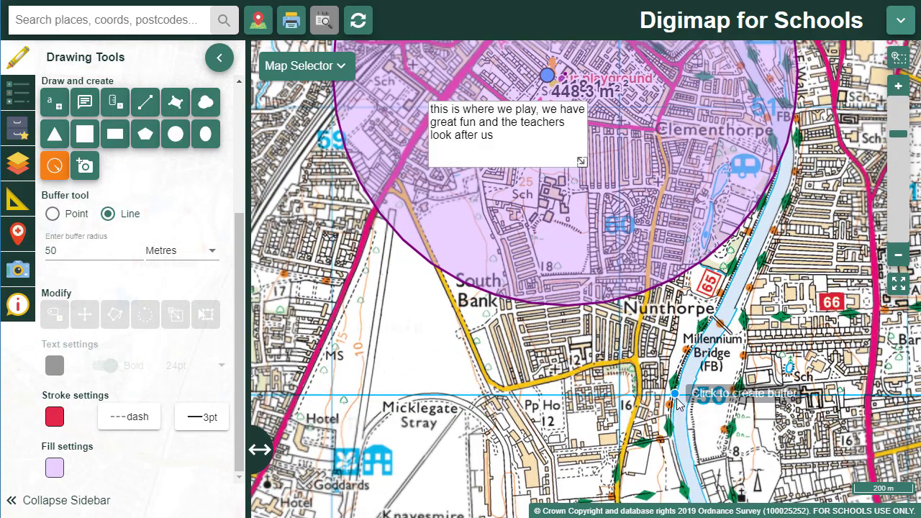
# Draw the buffer line along the river south-east of the school and pan along it.
pyautogui.click(675, 397)
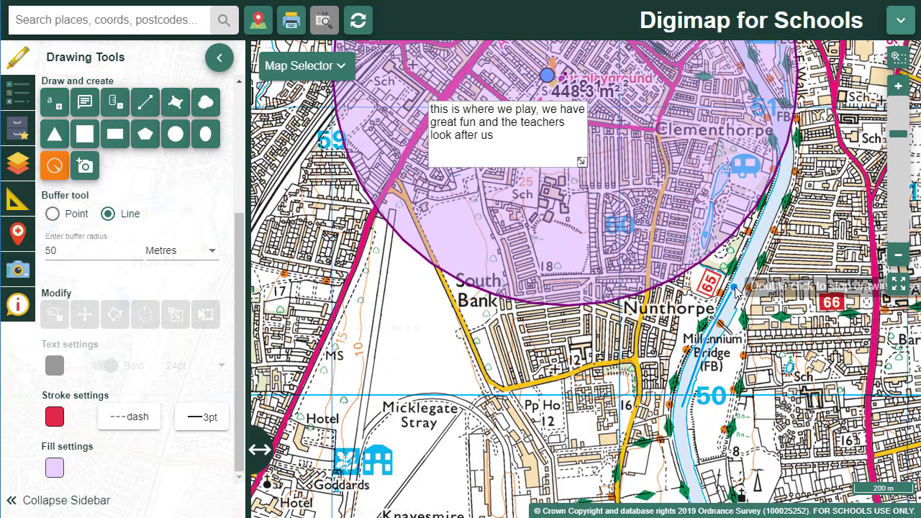
pyautogui.doubleClick(783, 173)
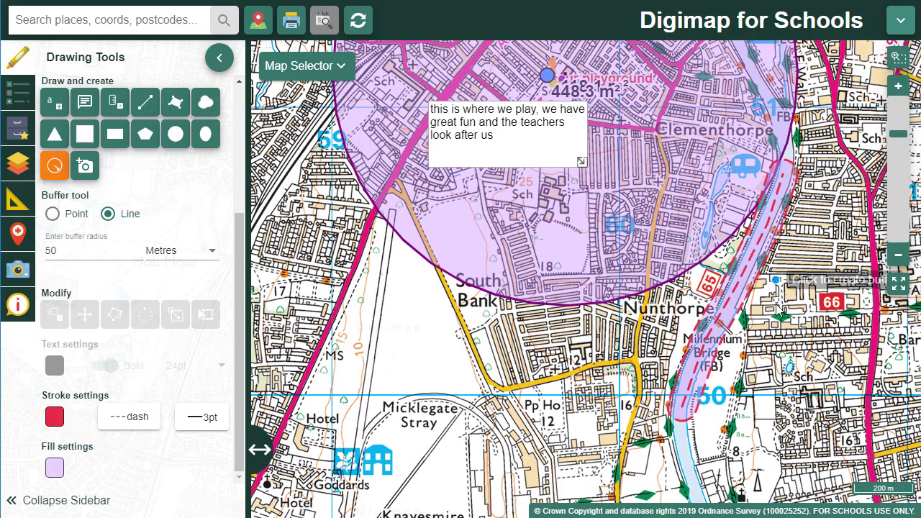
pyautogui.scroll(2, 712, 298)
pyautogui.scroll(1, 749, 288)
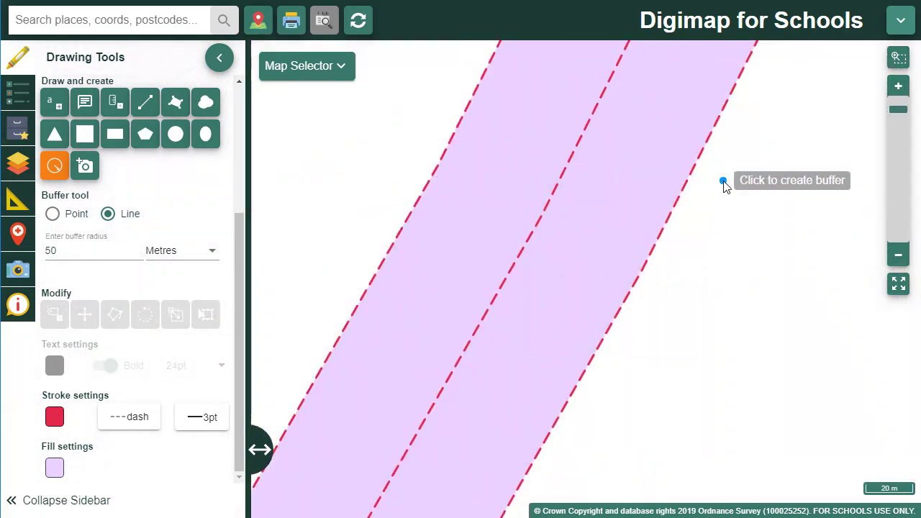
pyautogui.press('Up')
pyautogui.press('Up')
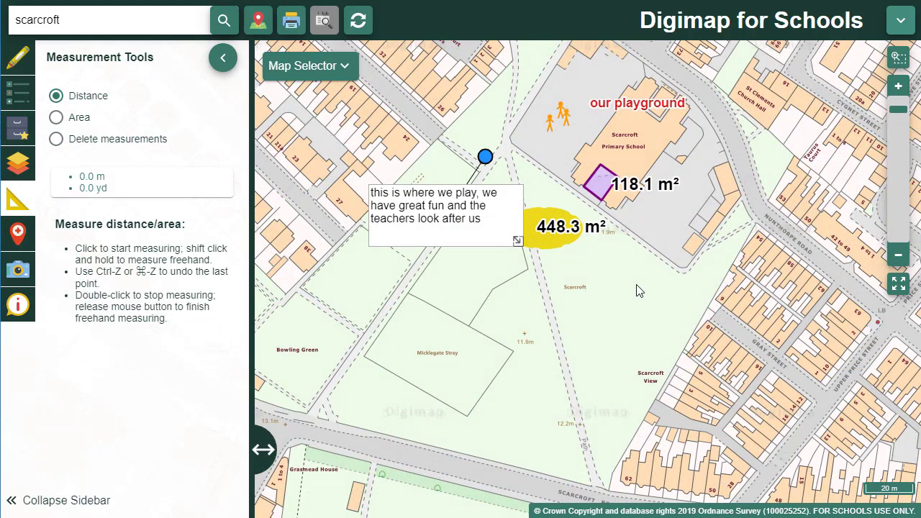
# Measure the path from the marker (146.6 m), then the triangular area over Micklegate Stray (about 7469 m²).
pyautogui.click(508, 158)
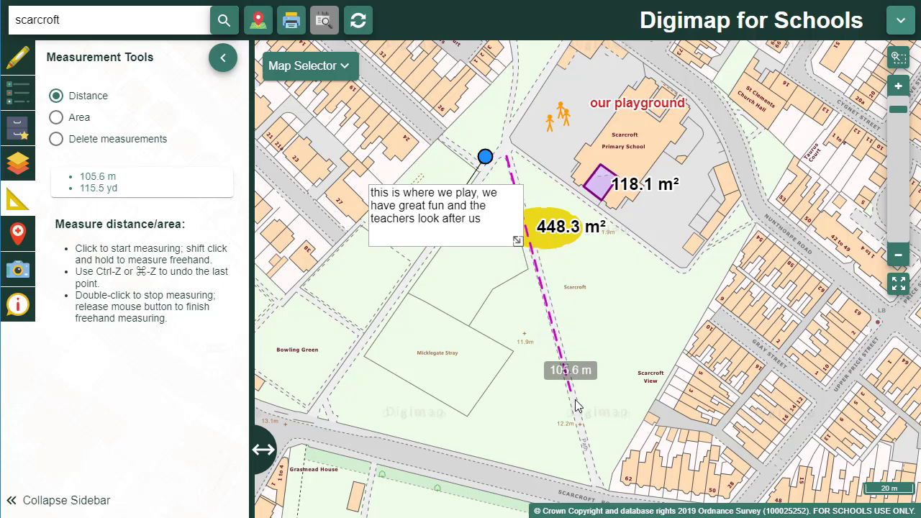
pyautogui.doubleClick(598, 487)
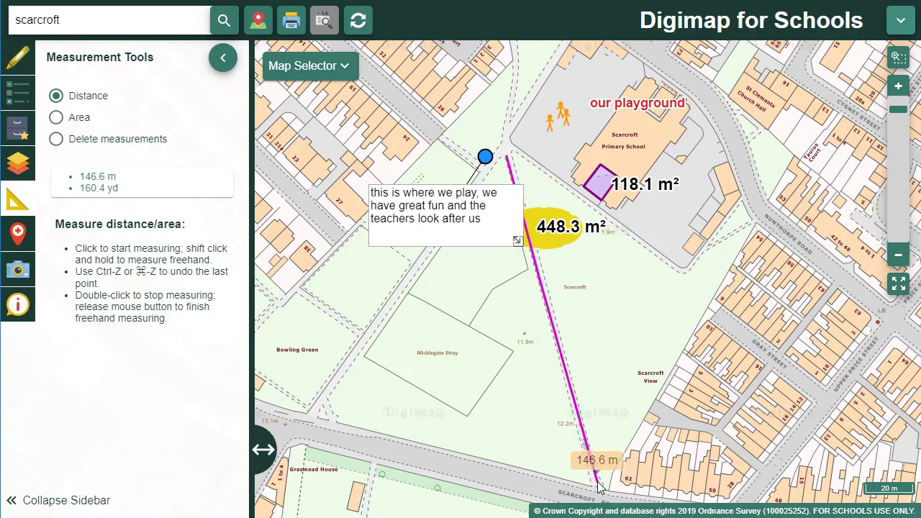
pyautogui.click(79, 126)
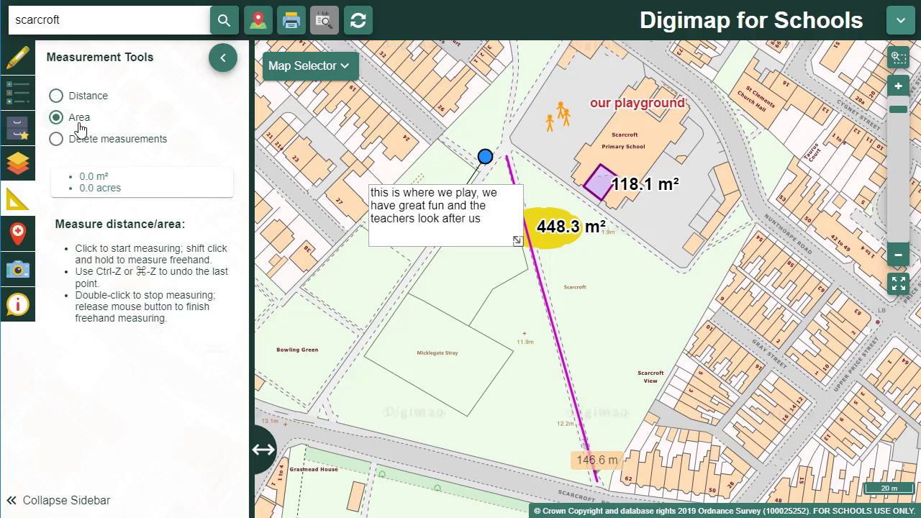
pyautogui.click(329, 402)
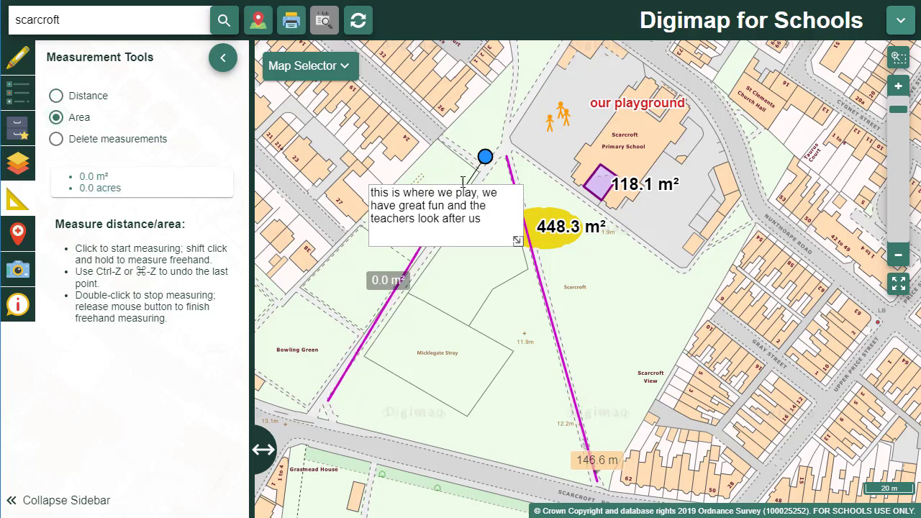
pyautogui.click(504, 160)
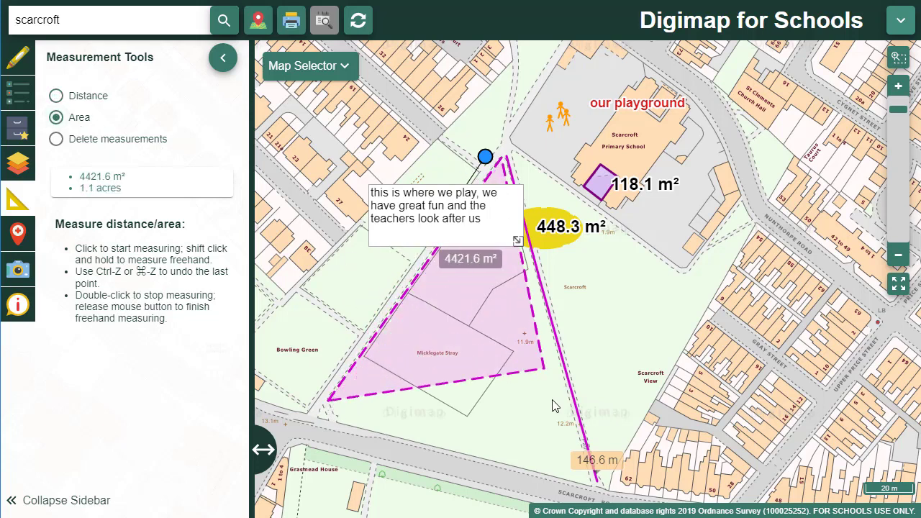
pyautogui.doubleClick(594, 492)
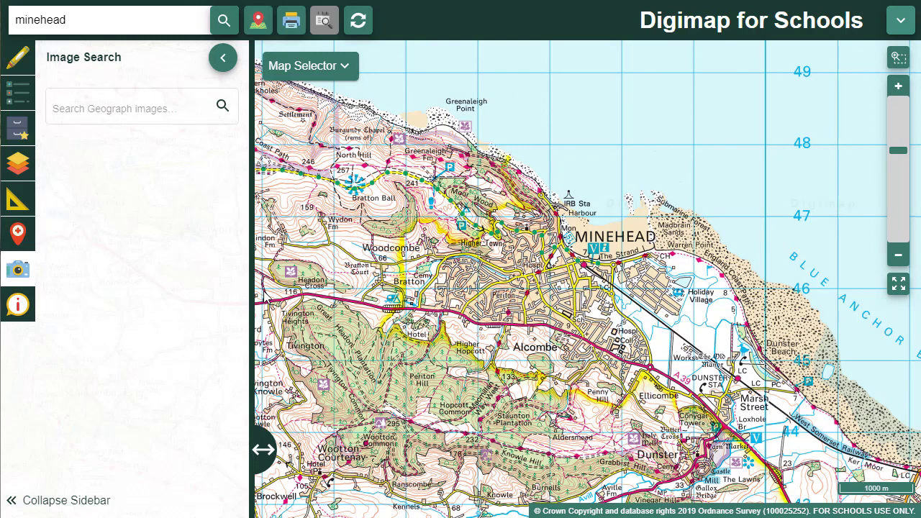
# Search Geograph images for 'horse' and view the full-size photo from south of Alcombe.
pyautogui.click(144, 108)
pyautogui.write('horse')
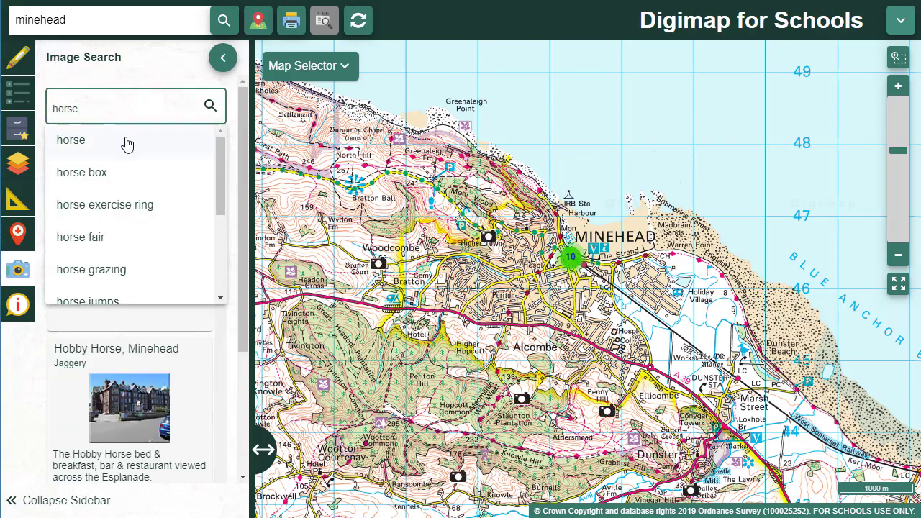
pyautogui.click(126, 140)
pyautogui.click(626, 306)
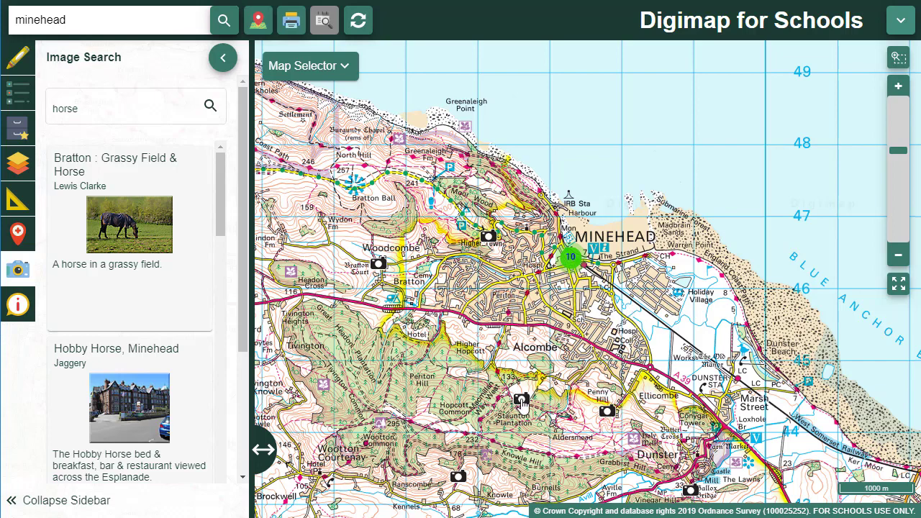
pyautogui.click(521, 400)
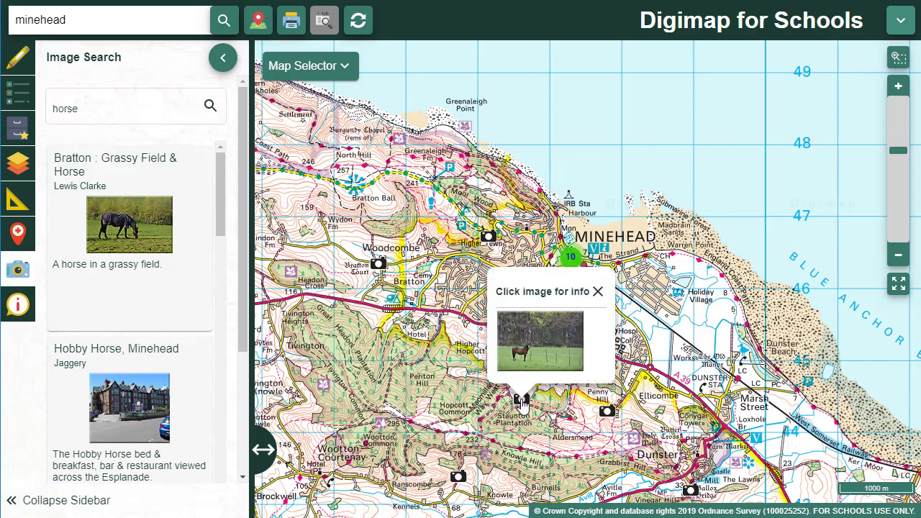
pyautogui.click(545, 344)
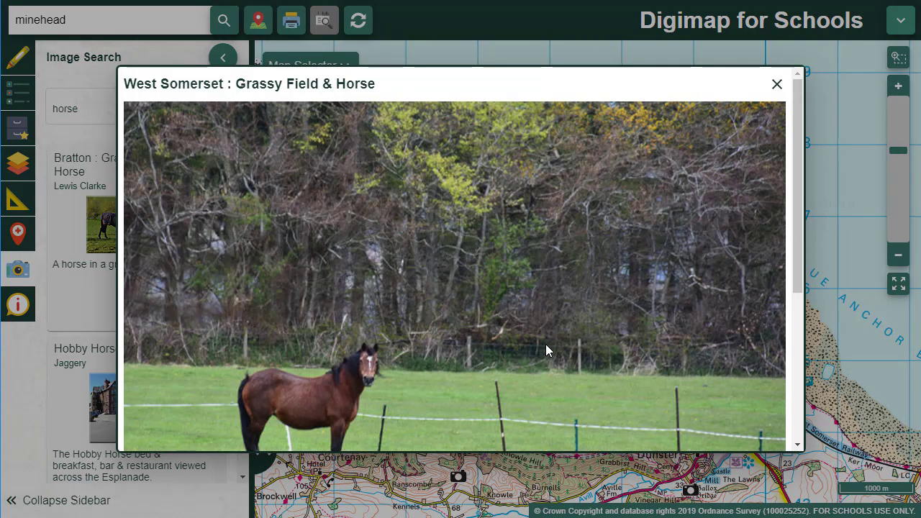
pyautogui.scroll(-4, 545, 346)
pyautogui.scroll(4, 763, 127)
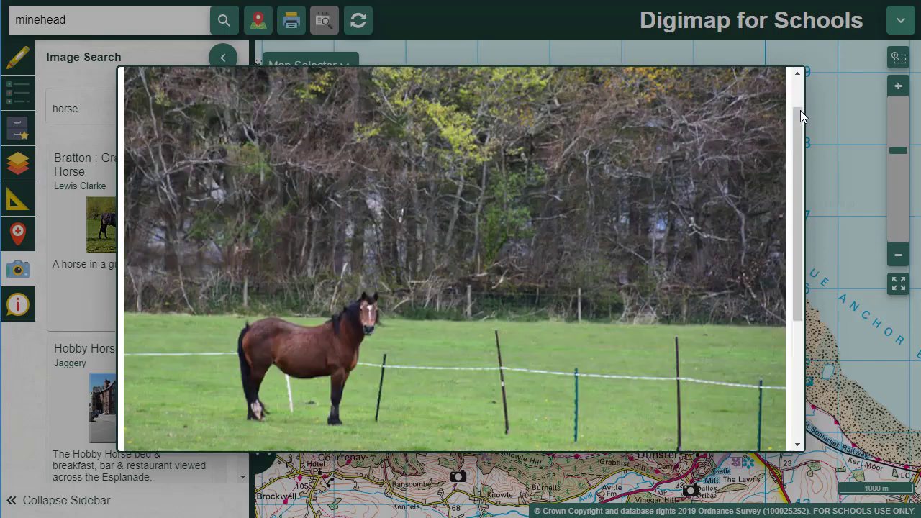
pyautogui.click(778, 87)
# Search images for '*' and open the full-size air-display photo at a Minehead beach marker.
pyautogui.click(138, 119)
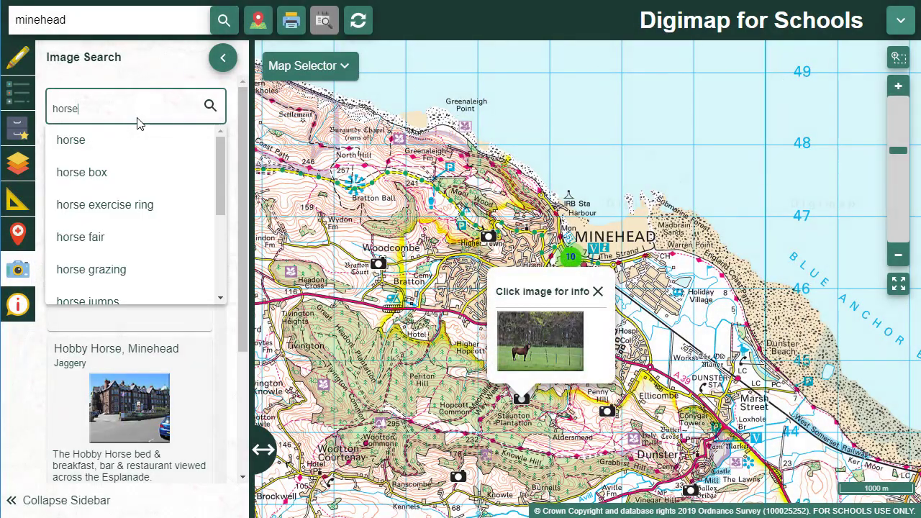
pyautogui.press('BackSpace')
pyautogui.press('BackSpace')
pyautogui.press('BackSpace')
pyautogui.press('BackSpace')
pyautogui.press('BackSpace')
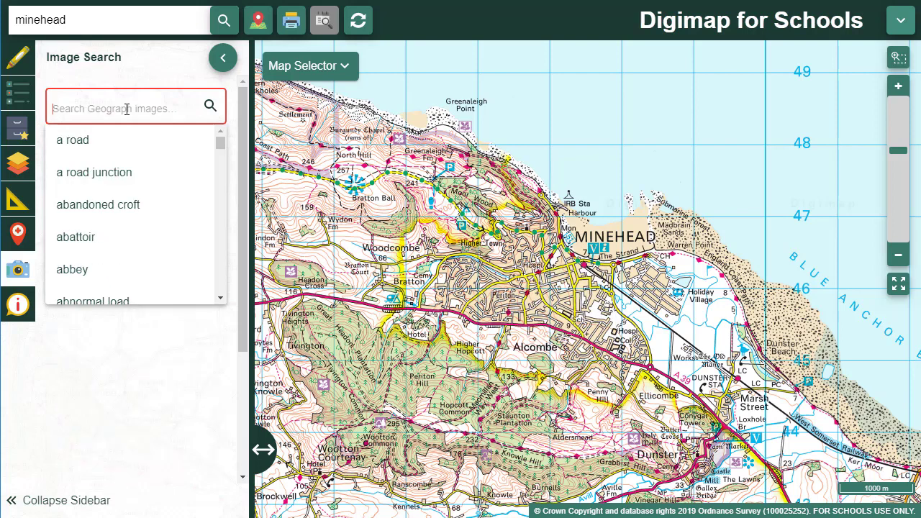
pyautogui.write('*')
pyautogui.press('Return')
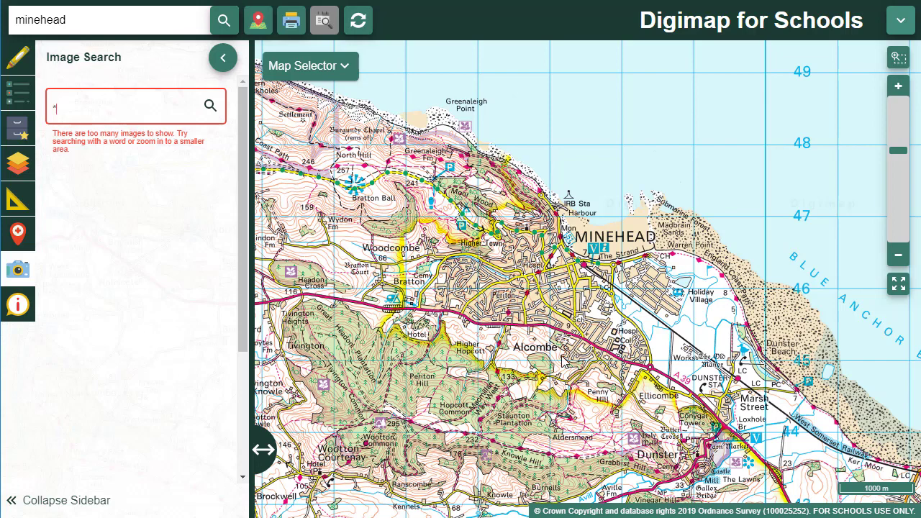
pyautogui.scroll(2, 626, 245)
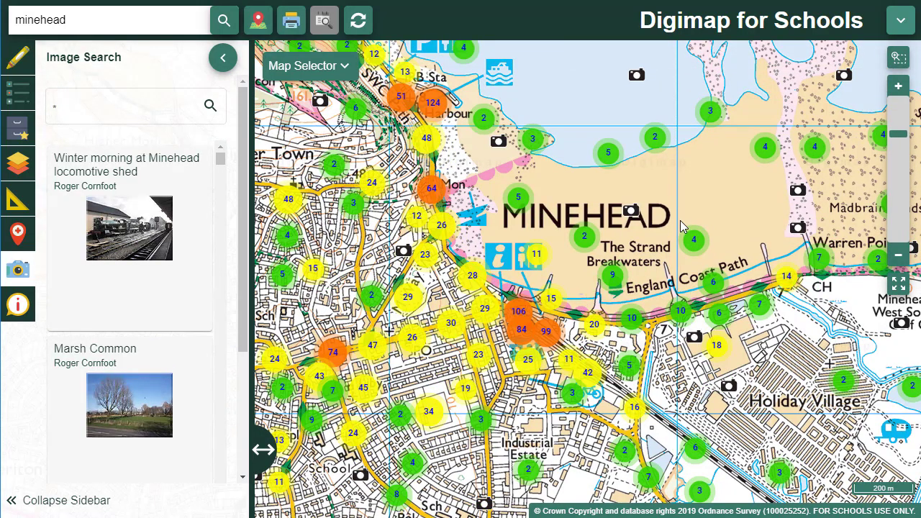
pyautogui.scroll(1, 750, 259)
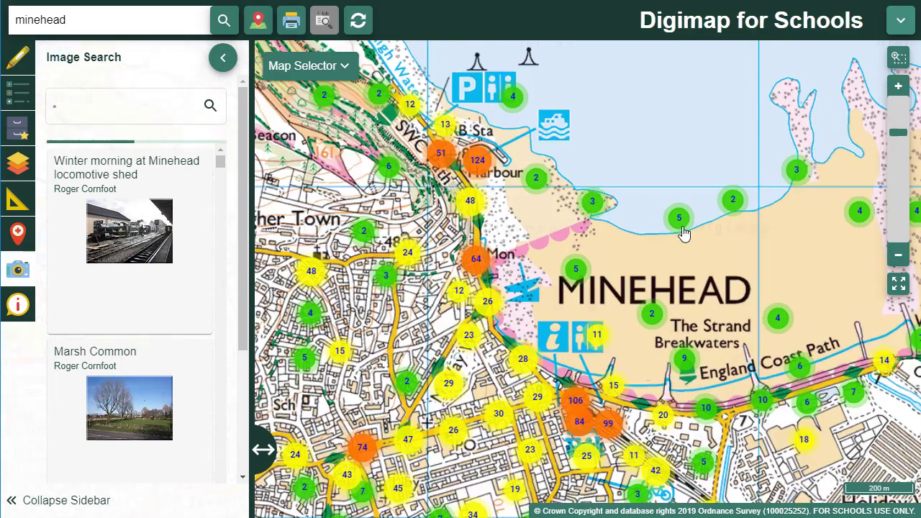
pyautogui.scroll(1, 684, 234)
pyautogui.click(665, 246)
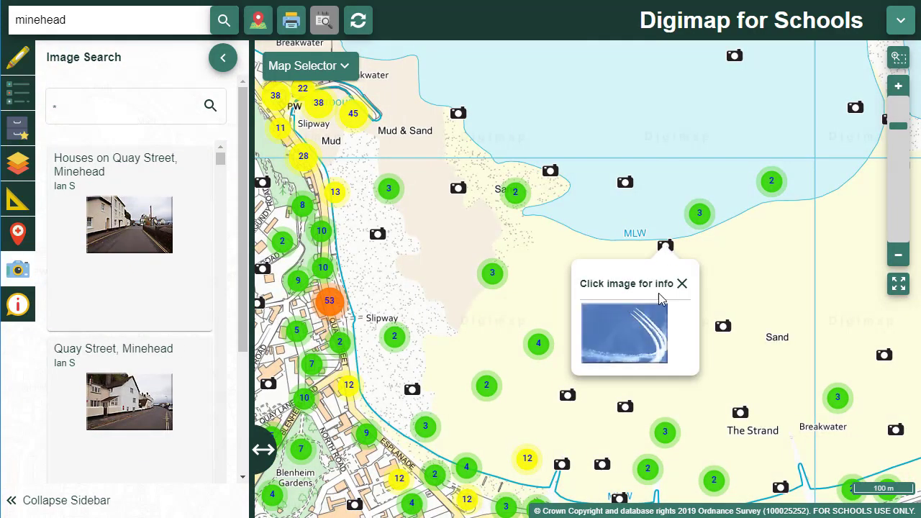
pyautogui.click(649, 334)
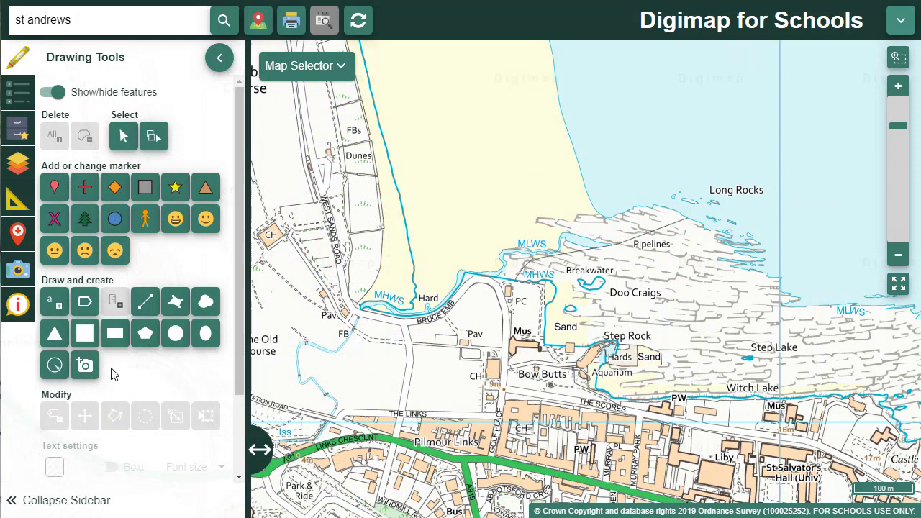
# Upload rocks.jpg from the Downloads folder as a photo pinned near Long Rocks.
pyautogui.click(86, 367)
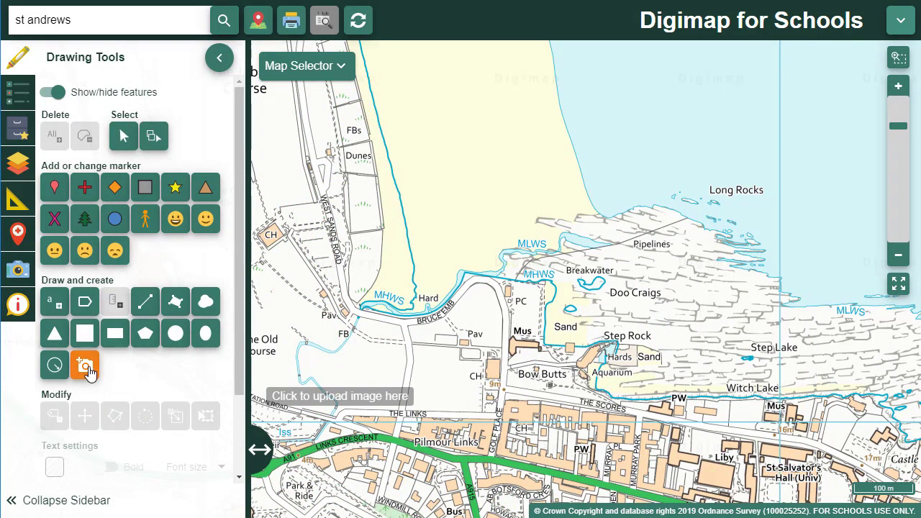
pyautogui.click(575, 219)
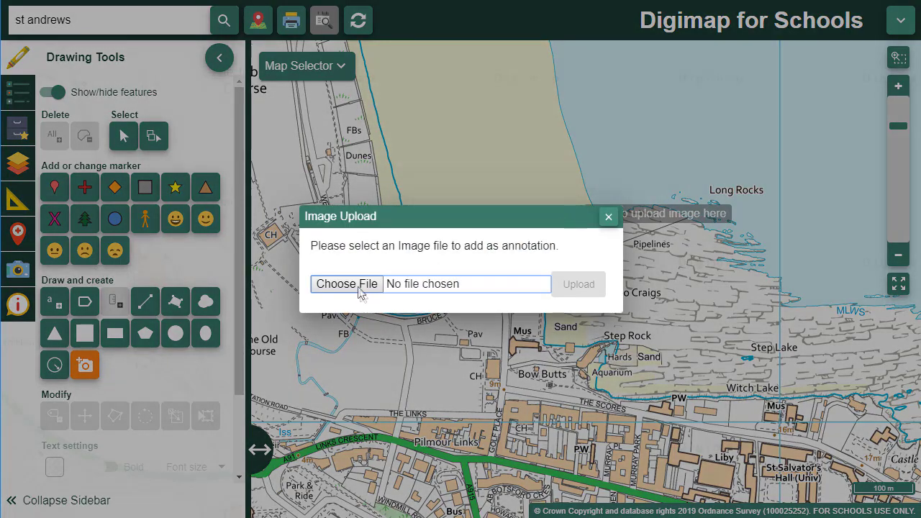
pyautogui.click(346, 285)
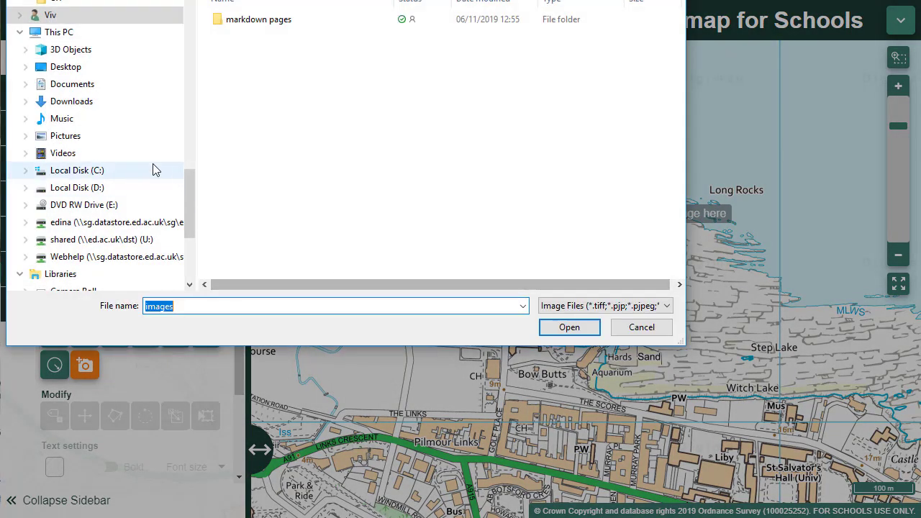
pyautogui.click(124, 101)
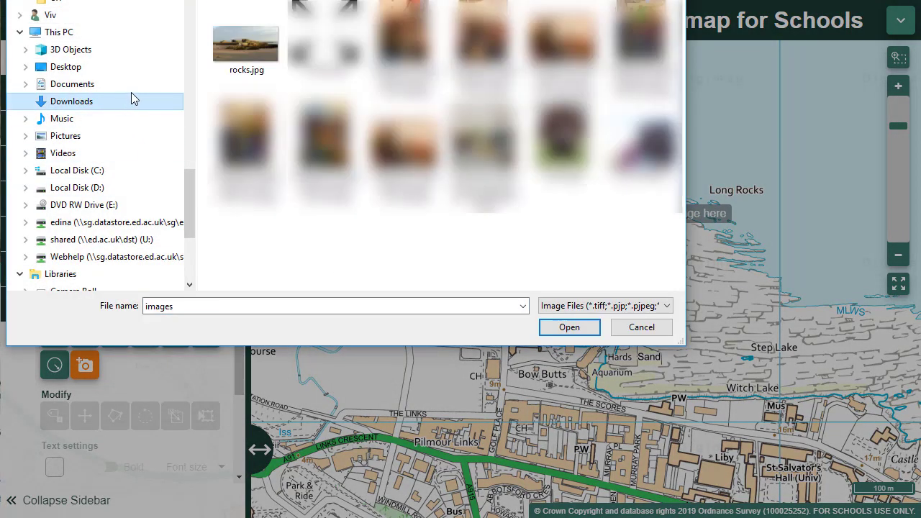
pyautogui.click(252, 50)
pyautogui.click(569, 327)
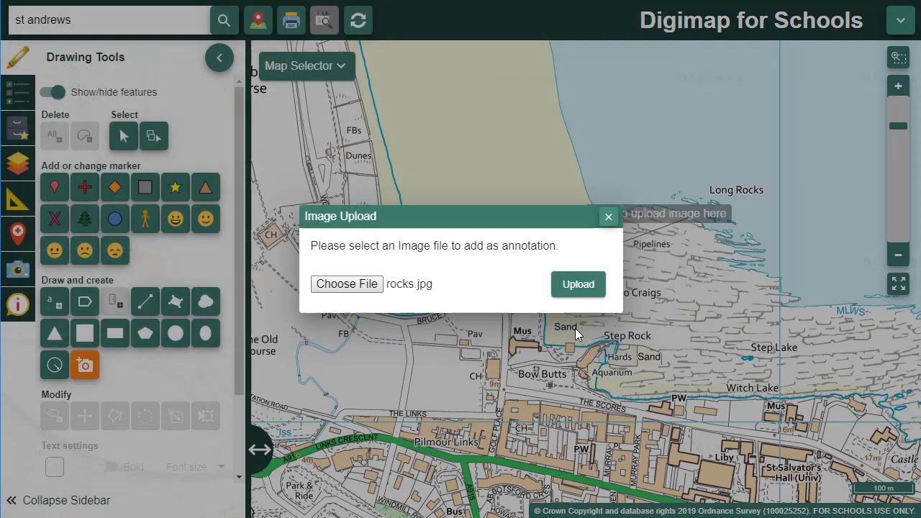
pyautogui.click(583, 285)
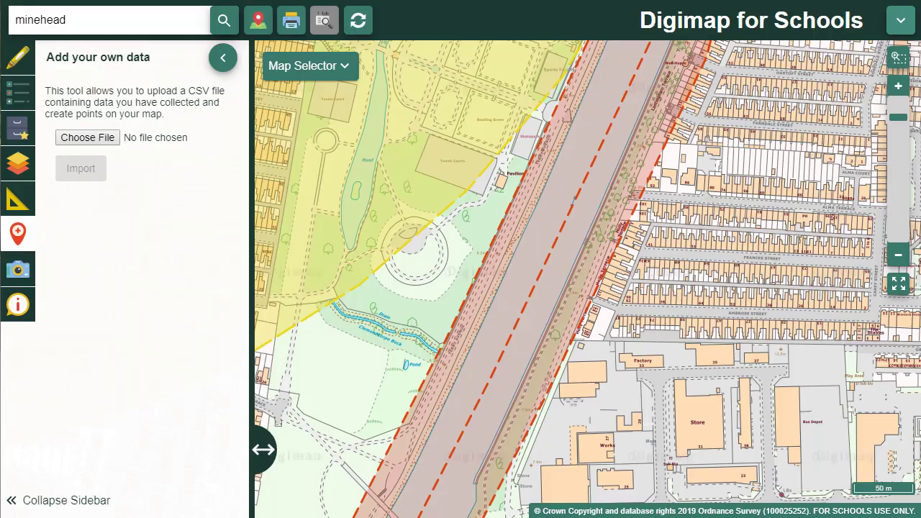
# Import the london_landmarks.csv points onto the map, then recentre and zoom in near Hamleys.
pyautogui.click(85, 144)
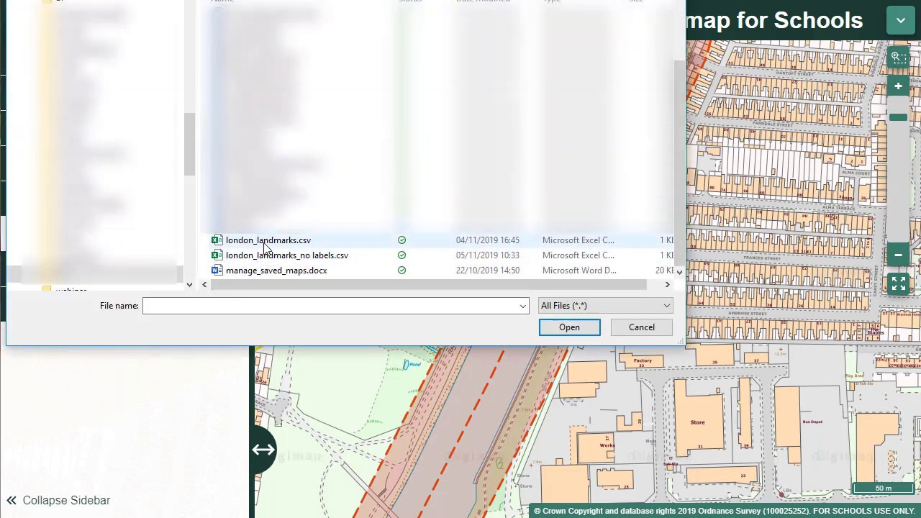
pyautogui.click(265, 244)
pyautogui.click(556, 328)
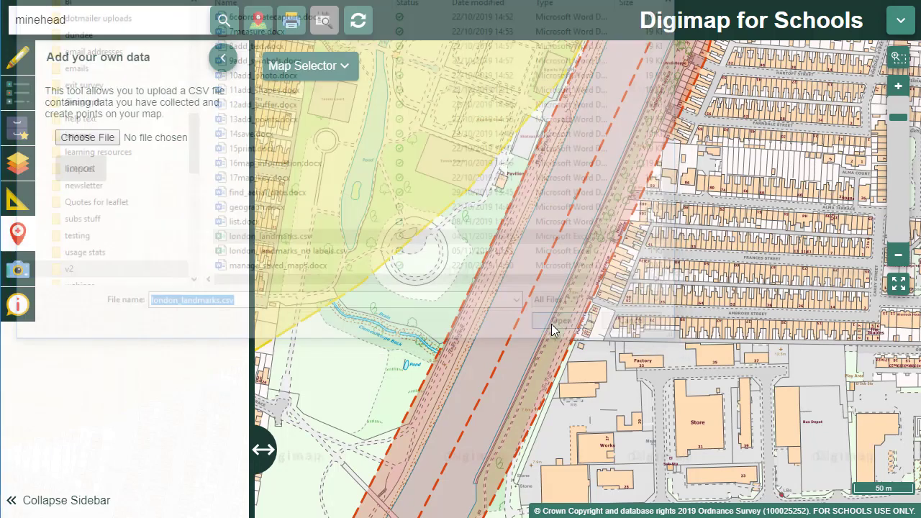
pyautogui.click(79, 175)
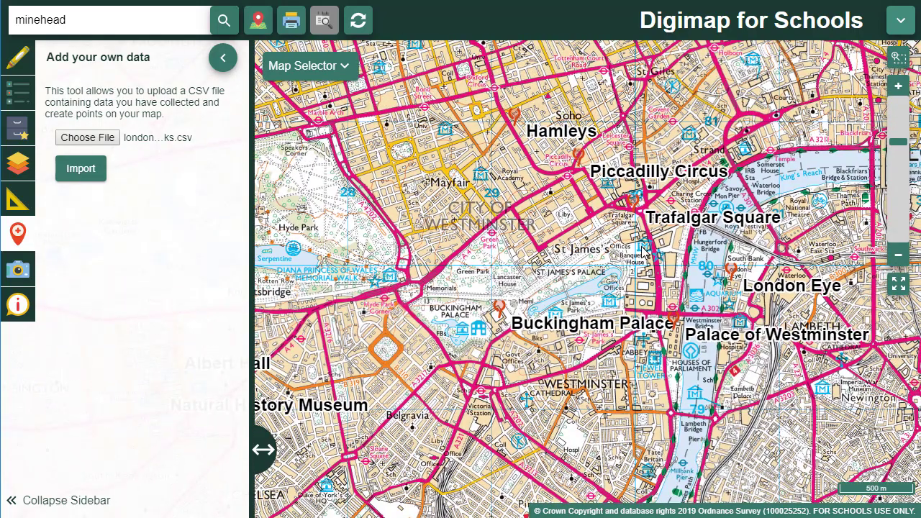
pyautogui.moveTo(643, 250); pyautogui.dragTo(610, 364)
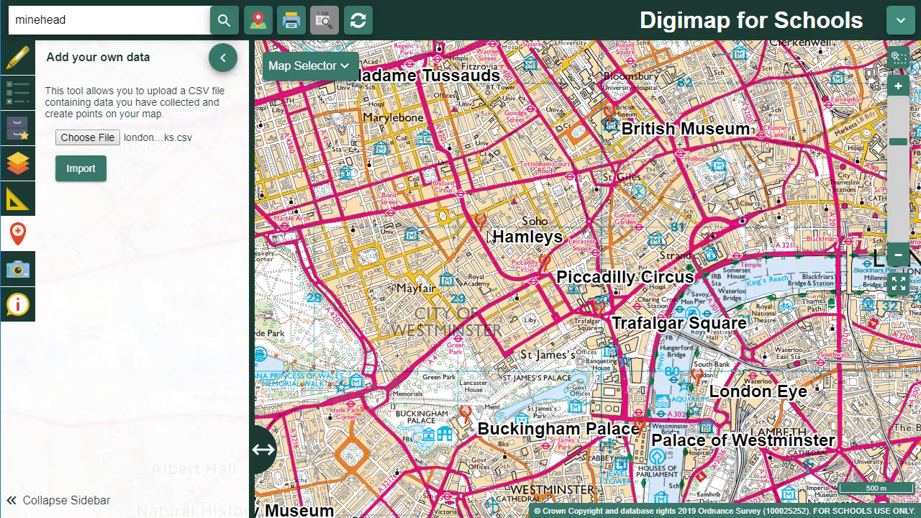
pyautogui.scroll(3, 486, 237)
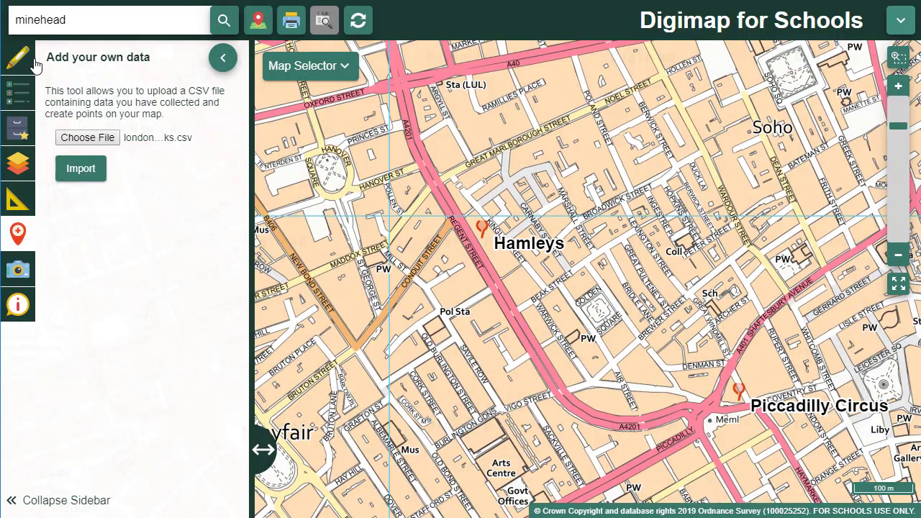
# Using the drawing Select tool, change the Hamleys marker to a grinning face.
pyautogui.click(20, 60)
pyautogui.scroll(-3, 238, 166)
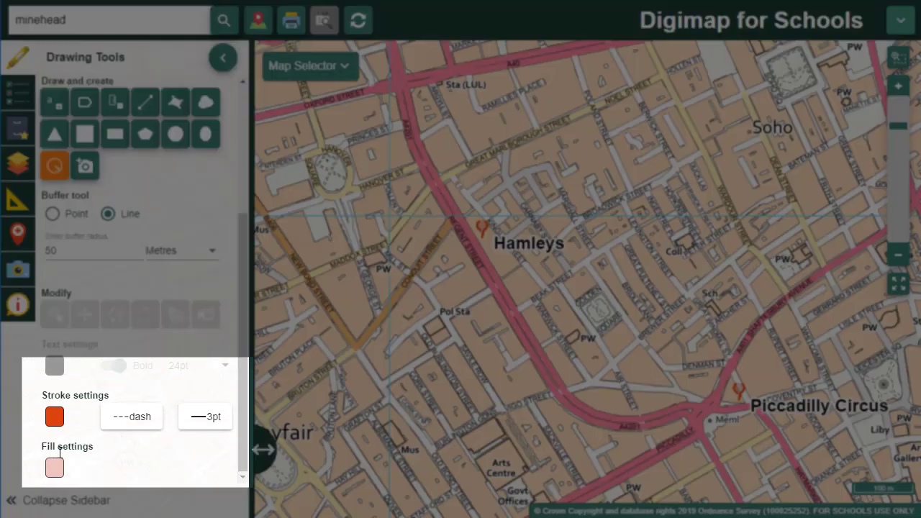
pyautogui.moveTo(244, 417); pyautogui.dragTo(245, 257)
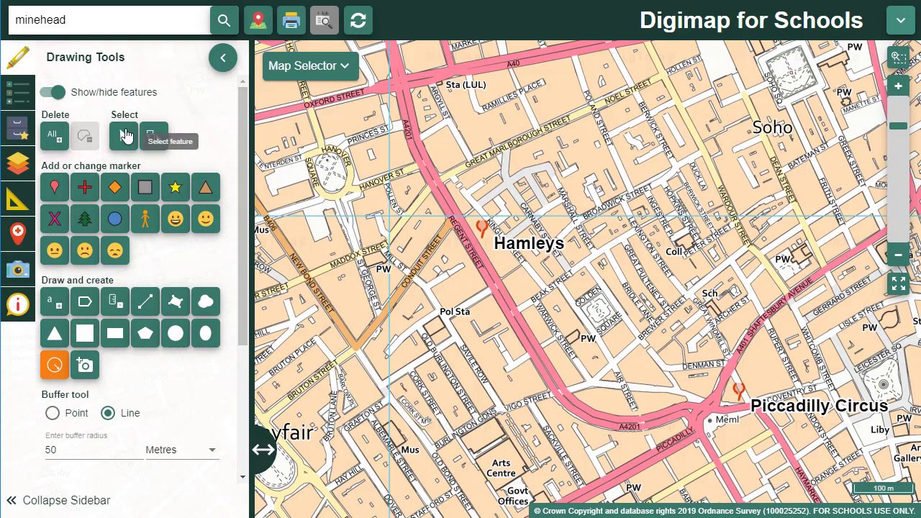
pyautogui.click(123, 136)
pyautogui.click(484, 229)
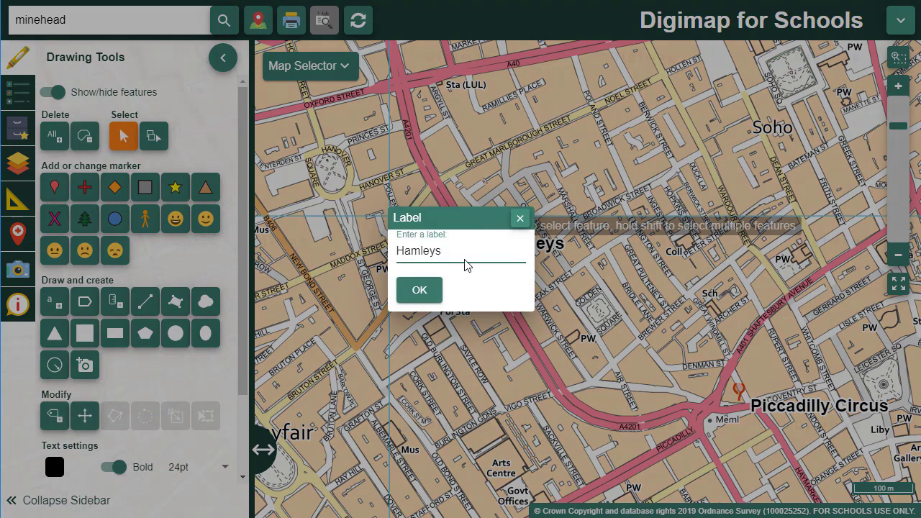
pyautogui.click(519, 218)
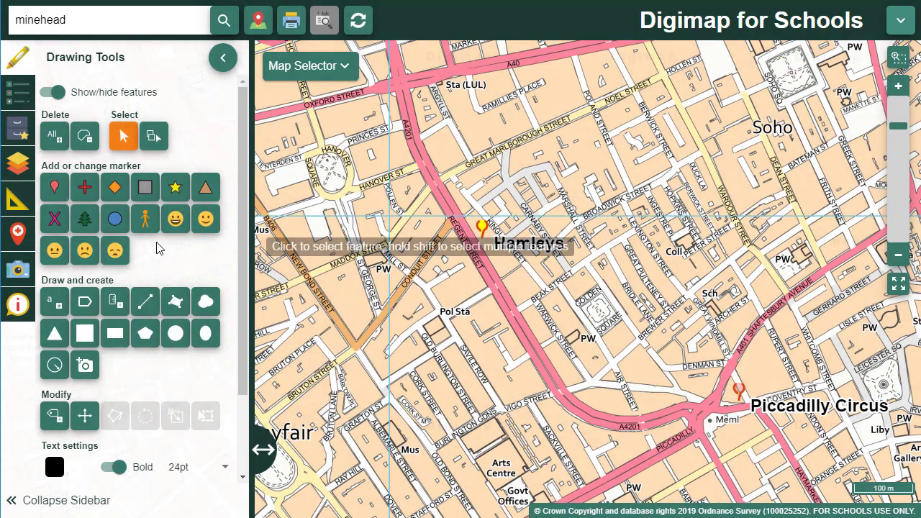
pyautogui.click(179, 224)
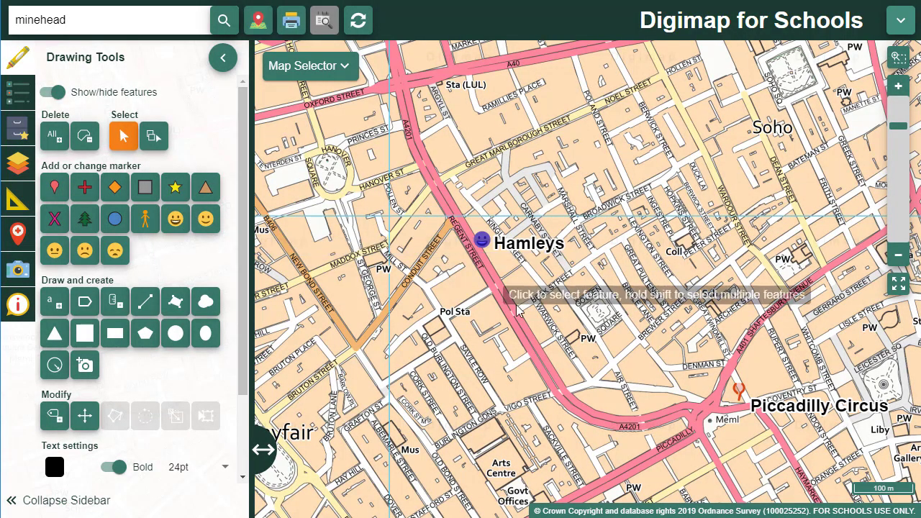
# Change the Piccadilly Circus marker to a person figure.
pyautogui.click(739, 390)
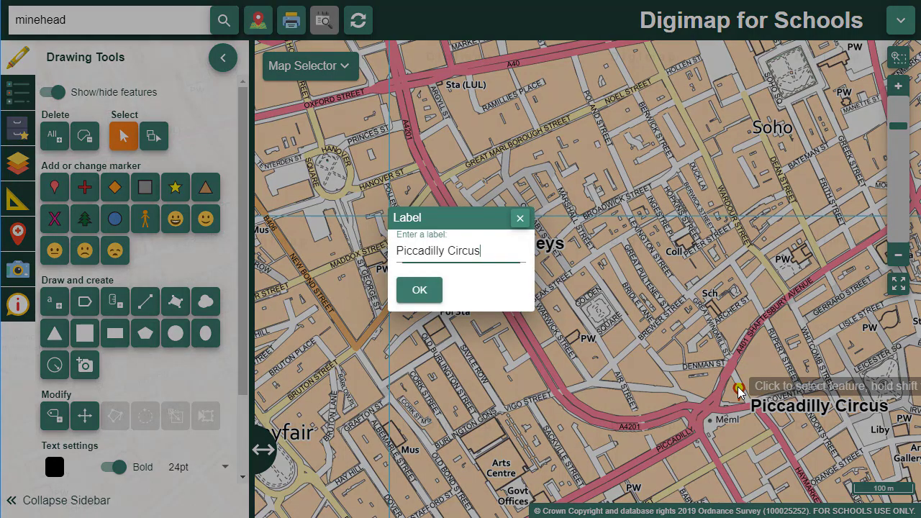
pyautogui.click(521, 220)
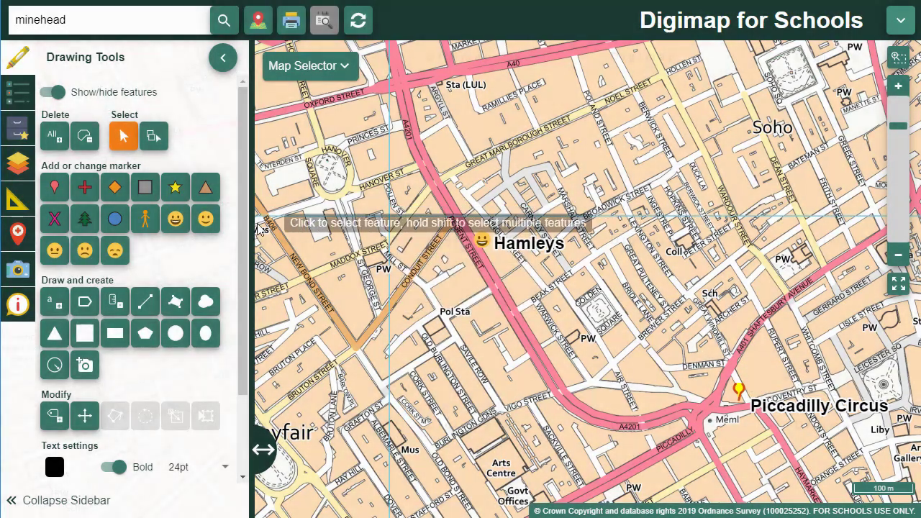
pyautogui.click(146, 220)
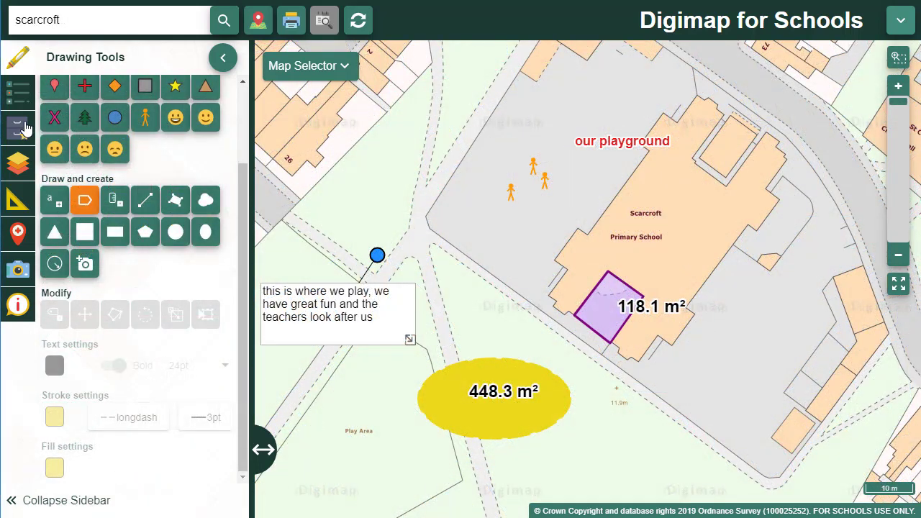
pyautogui.click(23, 127)
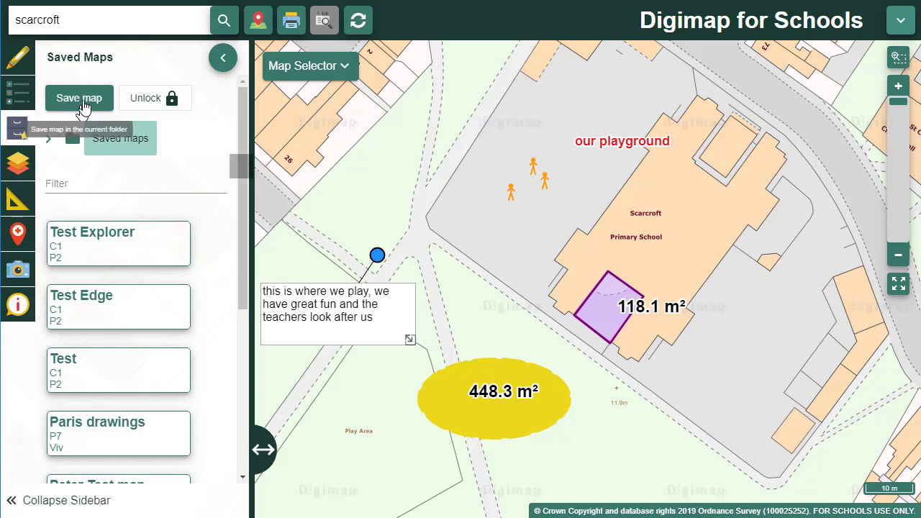
# Save the map as 'Scarcroft playground' for class P7 with the pupil's name, then load the Paris drawings map.
pyautogui.click(79, 97)
pyautogui.write('Scarcroft playground')
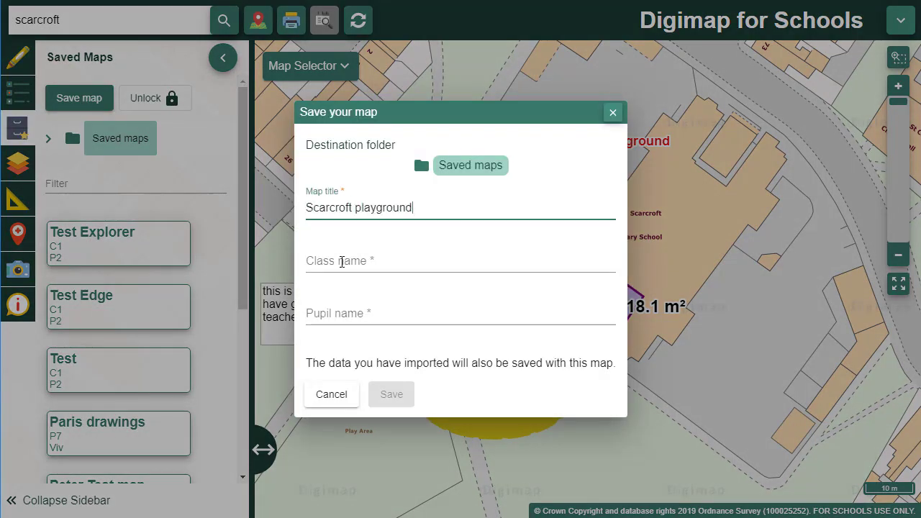
pyautogui.click(342, 262)
pyautogui.write('P7')
pyautogui.press('Tab')
pyautogui.write('Cla')
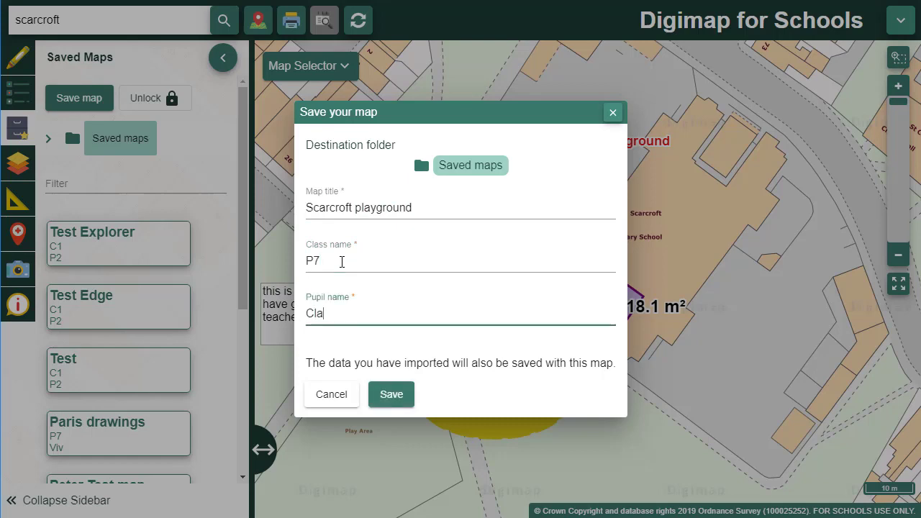
pyautogui.click(393, 393)
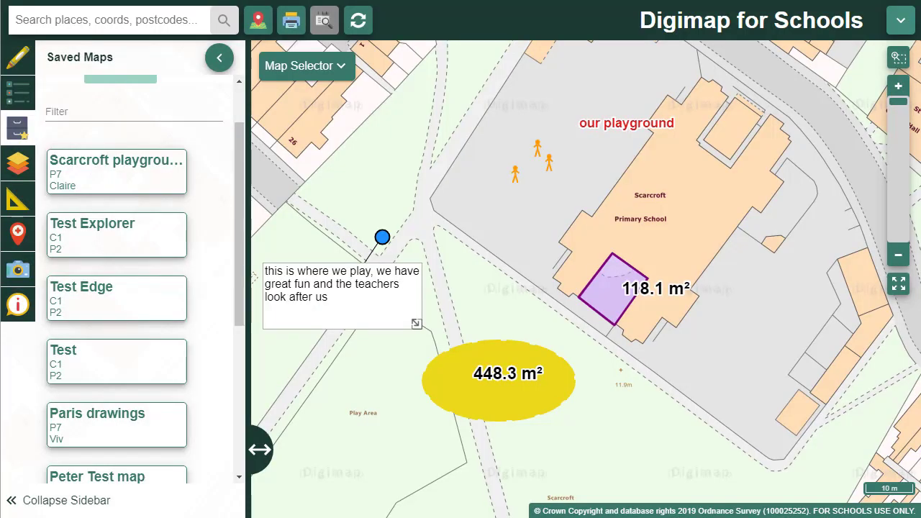
pyautogui.click(117, 430)
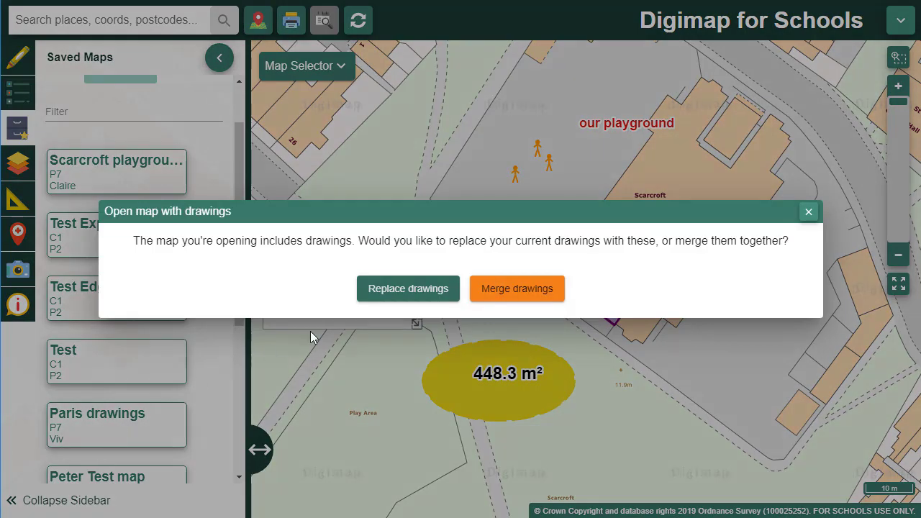
pyautogui.click(406, 291)
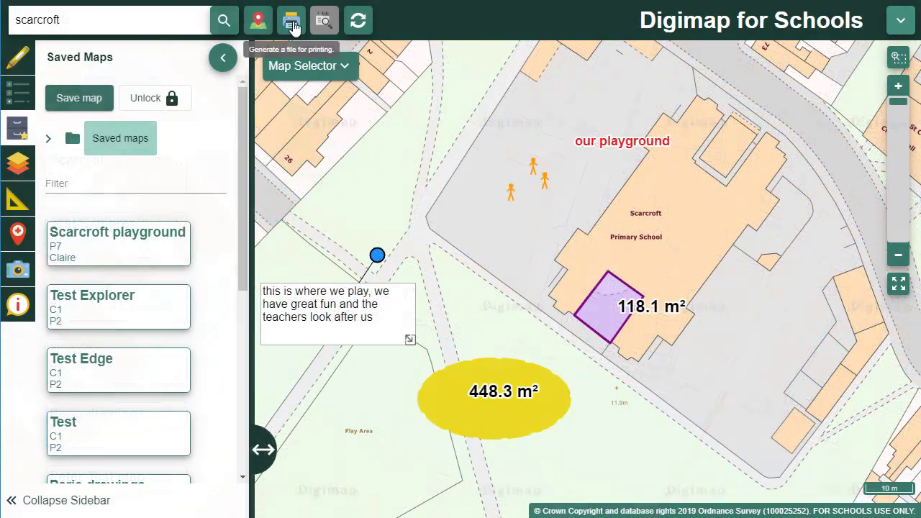
# Set the print title 'Scarcroft Primary' and the author's name, keeping PDF format and A4 size.
pyautogui.click(291, 20)
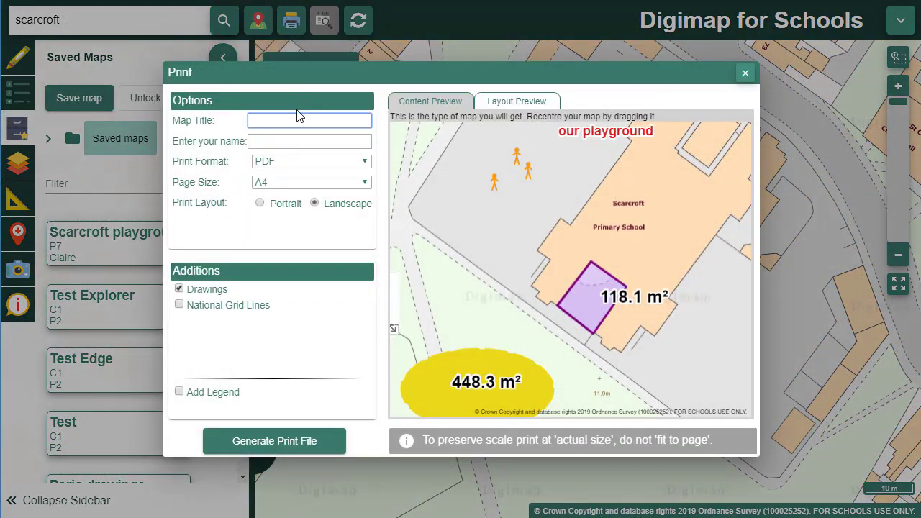
pyautogui.write('Scarcroft Primary')
pyautogui.press('Tab')
pyautogui.write('Claire')
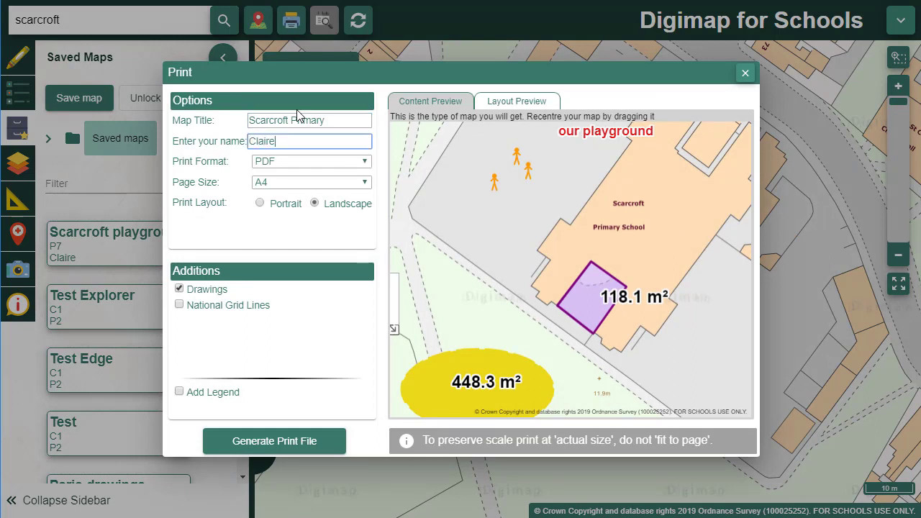
pyautogui.click(360, 163)
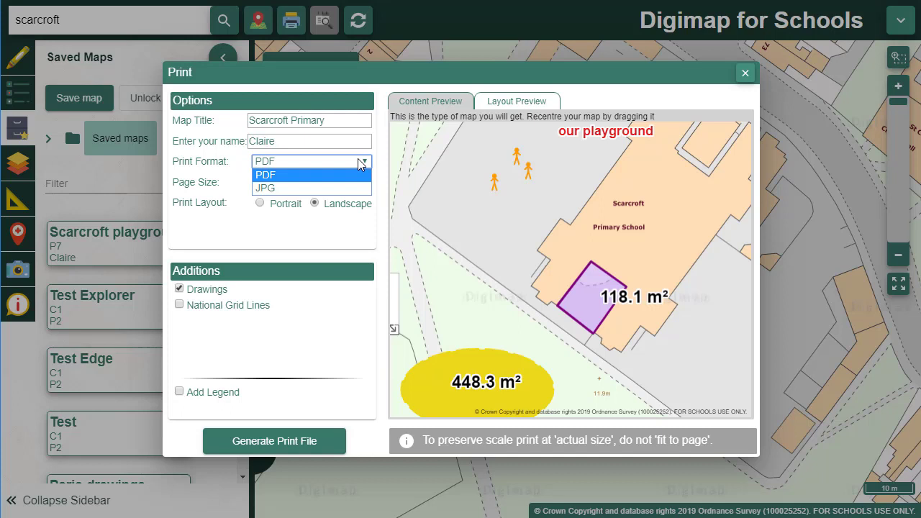
pyautogui.click(363, 174)
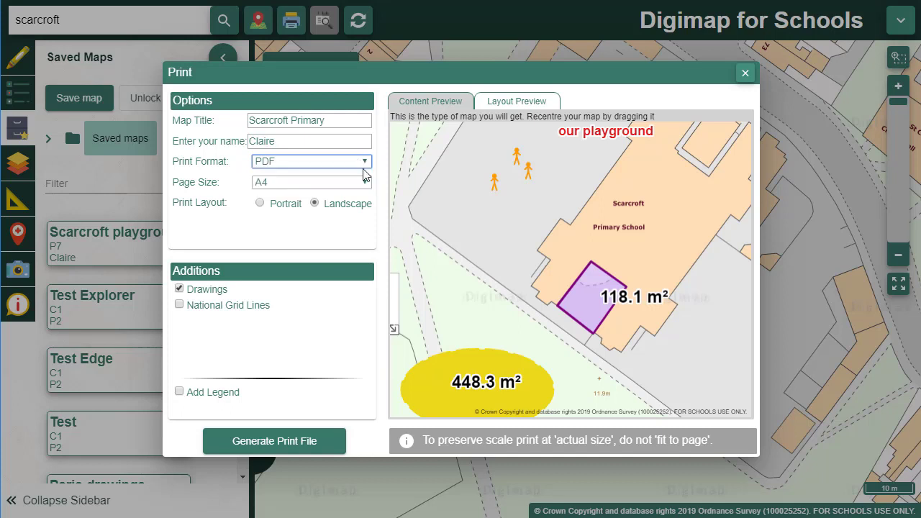
pyautogui.click(365, 183)
pyautogui.click(366, 184)
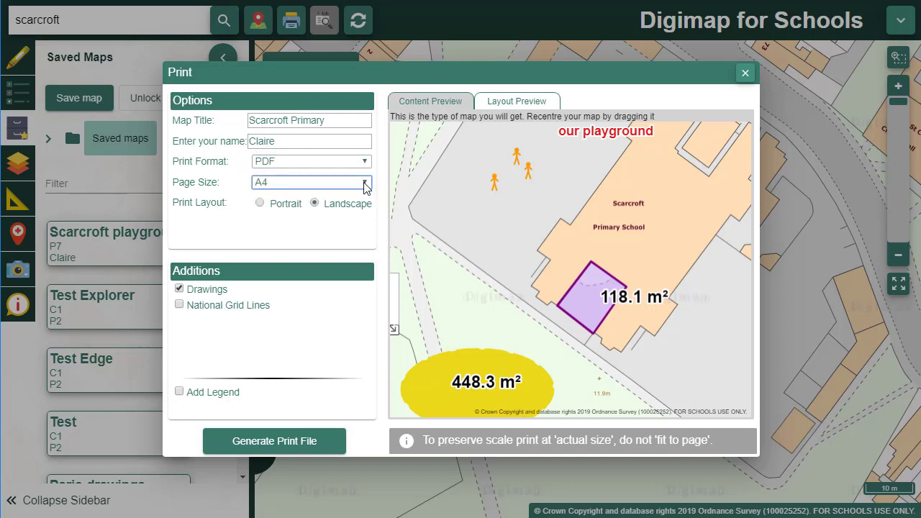
# Add National Grid Lines and a legend, generate the print file and save the zip.
pyautogui.click(180, 305)
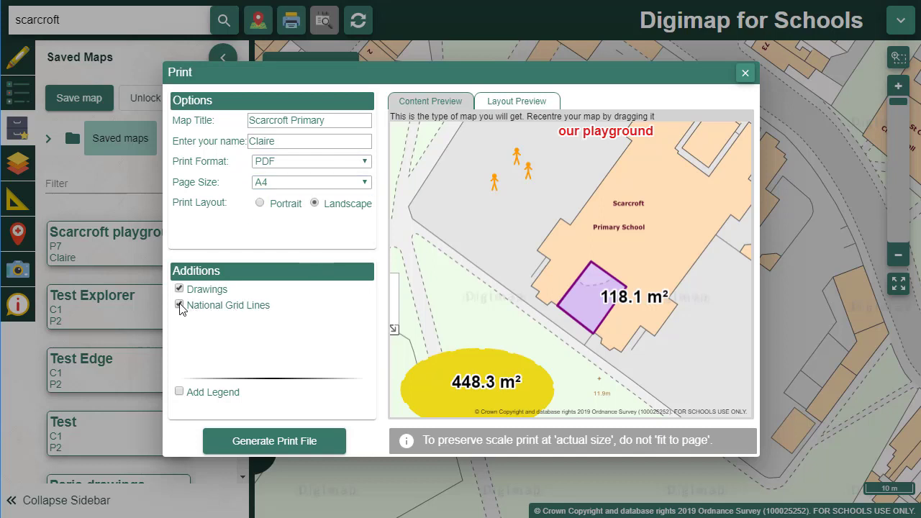
pyautogui.click(180, 392)
pyautogui.click(297, 448)
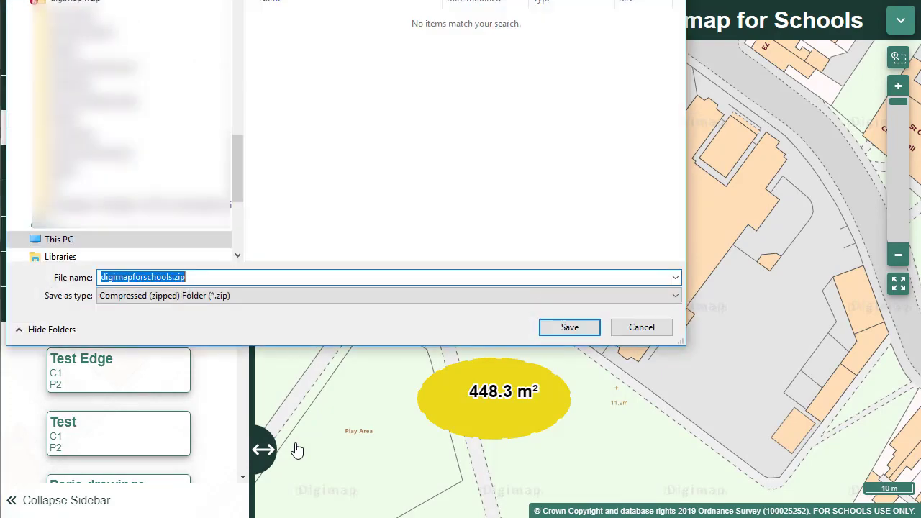
pyautogui.click(577, 327)
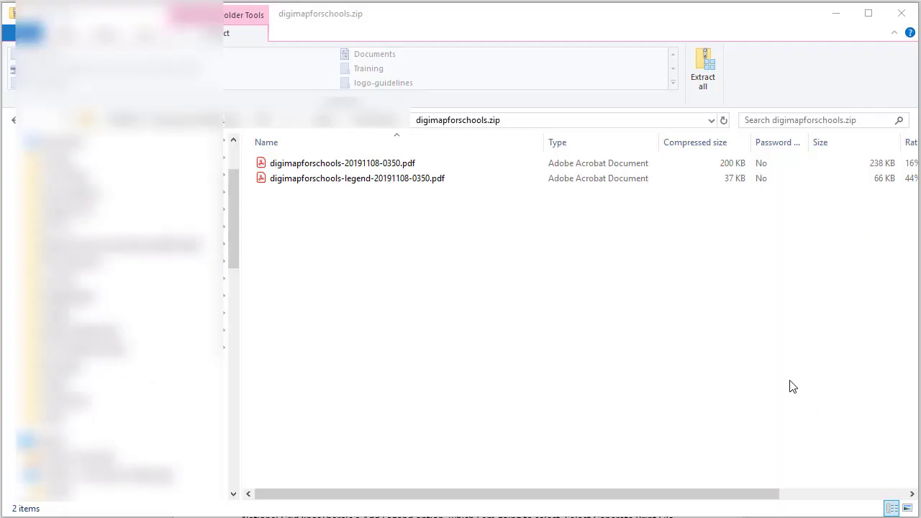